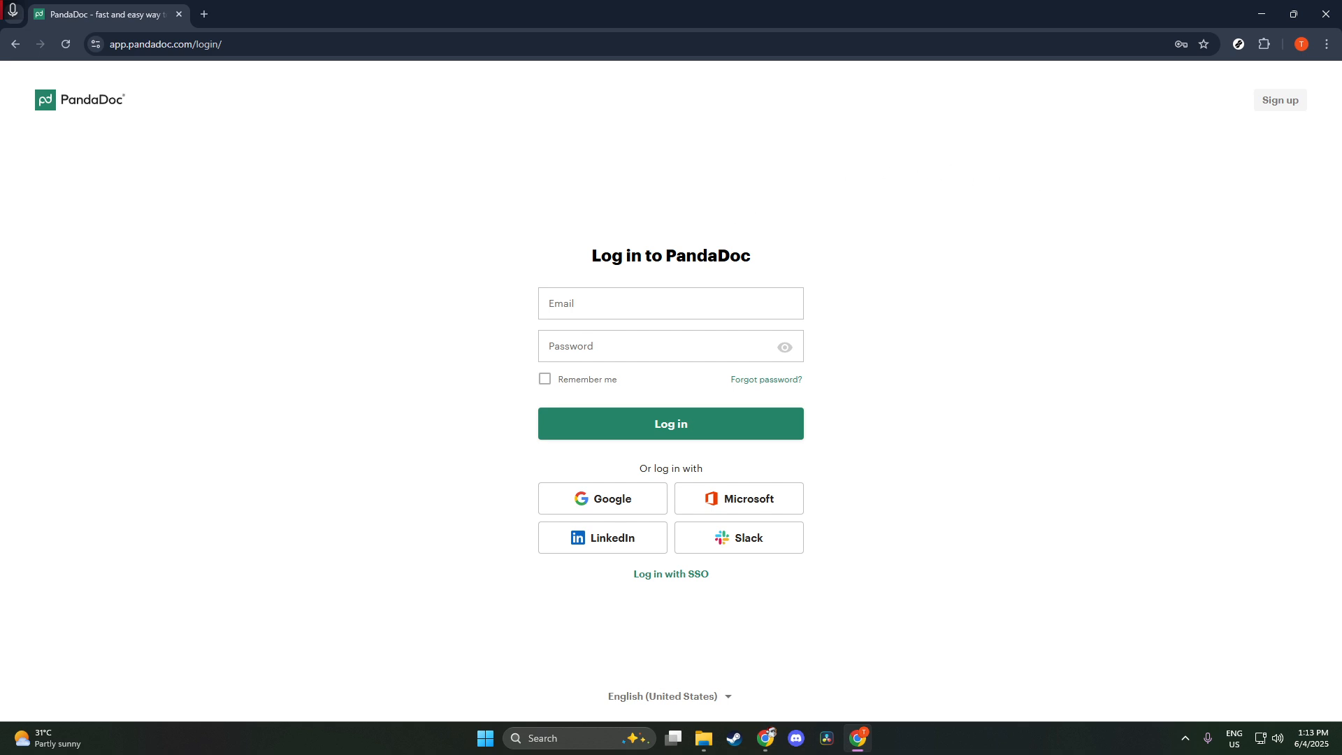
# Log in to PandaDoc with the account's saved e-mail and password.
pyautogui.click(632, 297)
pyautogui.click(651, 338)
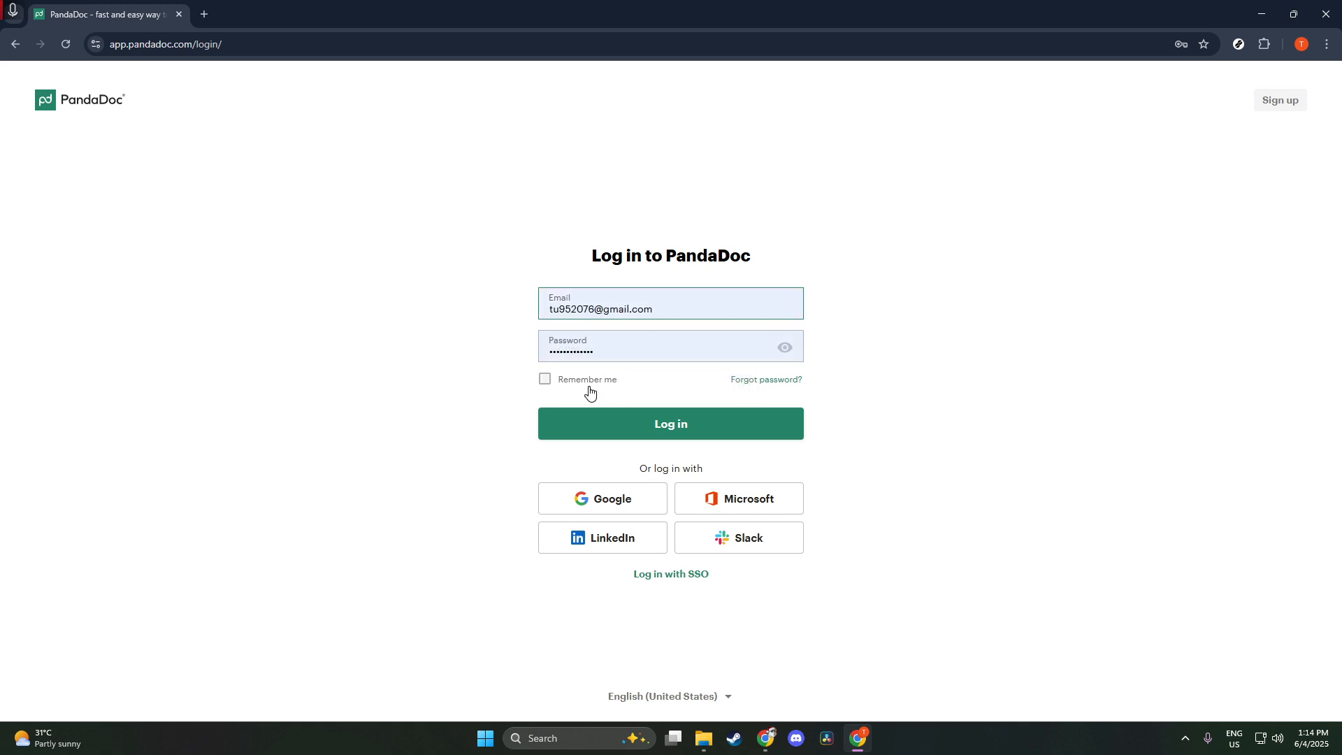
pyautogui.click(592, 427)
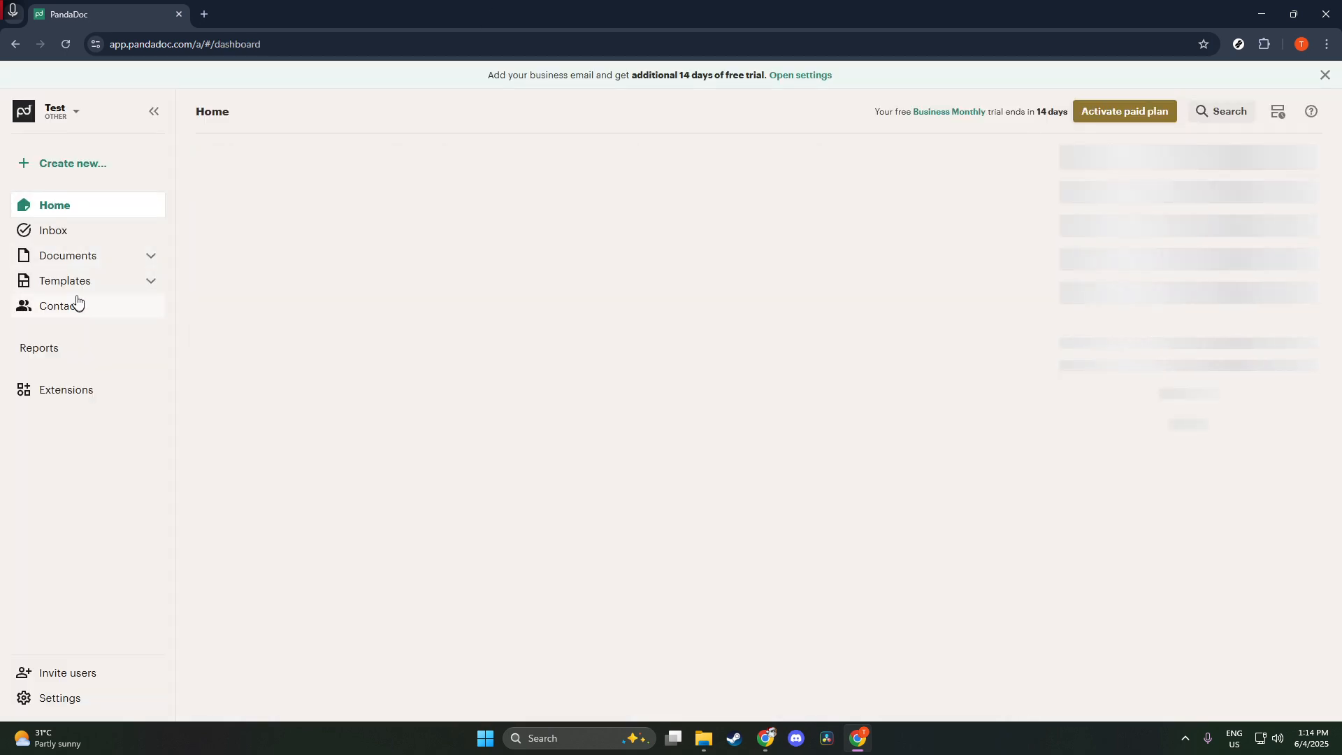
# Open Test Template from the list of saved templates for editing.
pyautogui.click(79, 293)
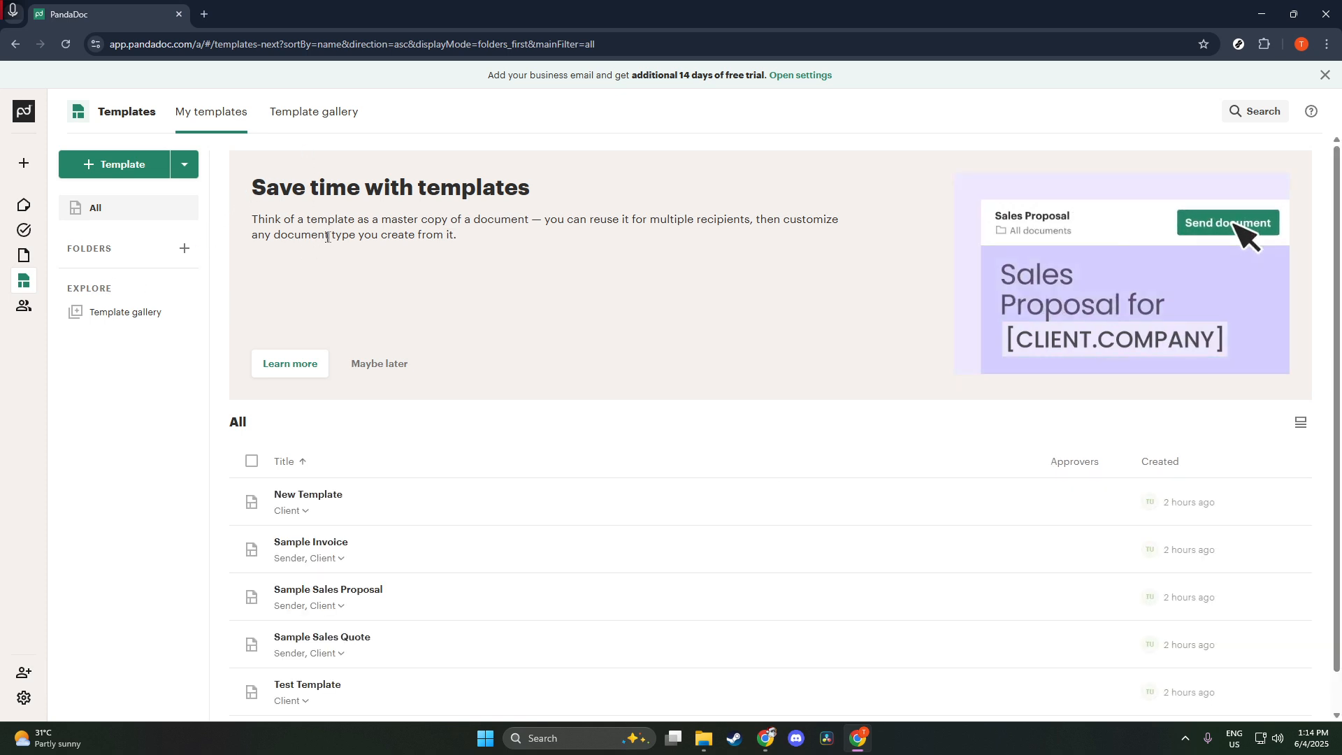
pyautogui.scroll(-1, 327, 237)
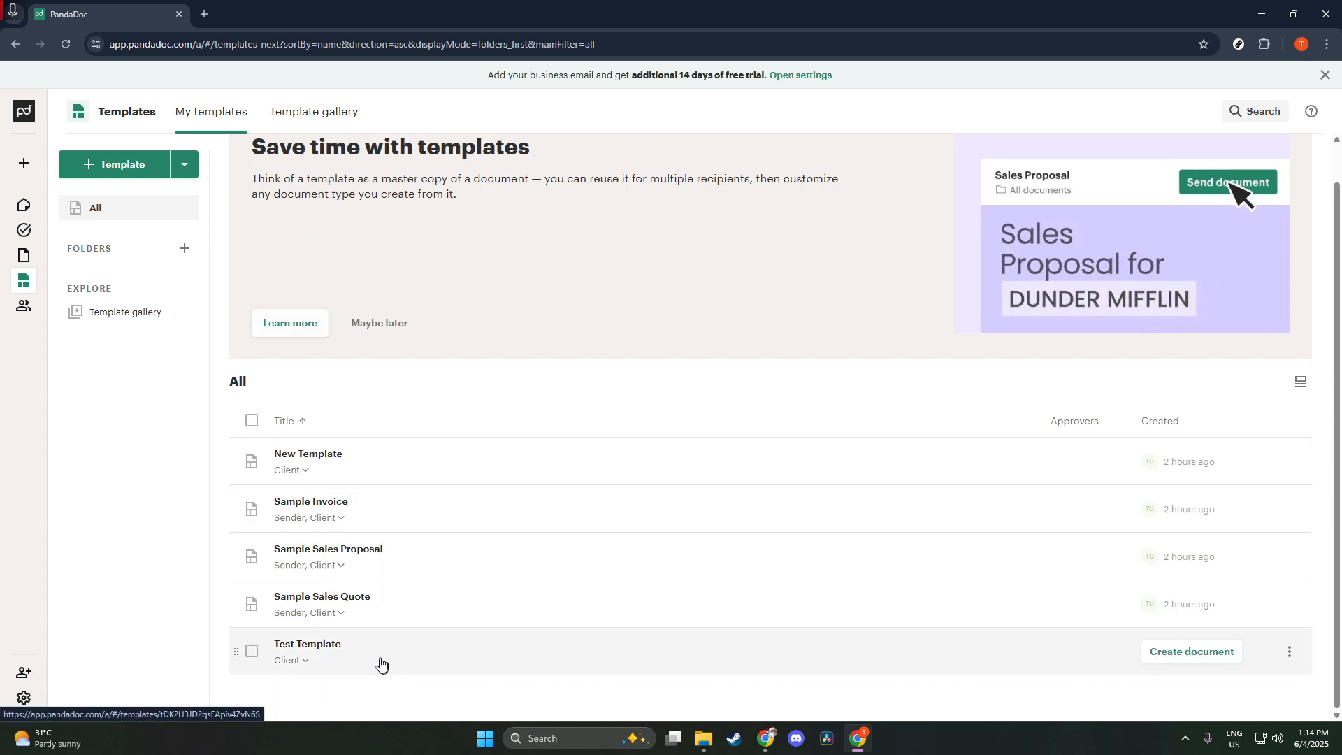
pyautogui.click(353, 649)
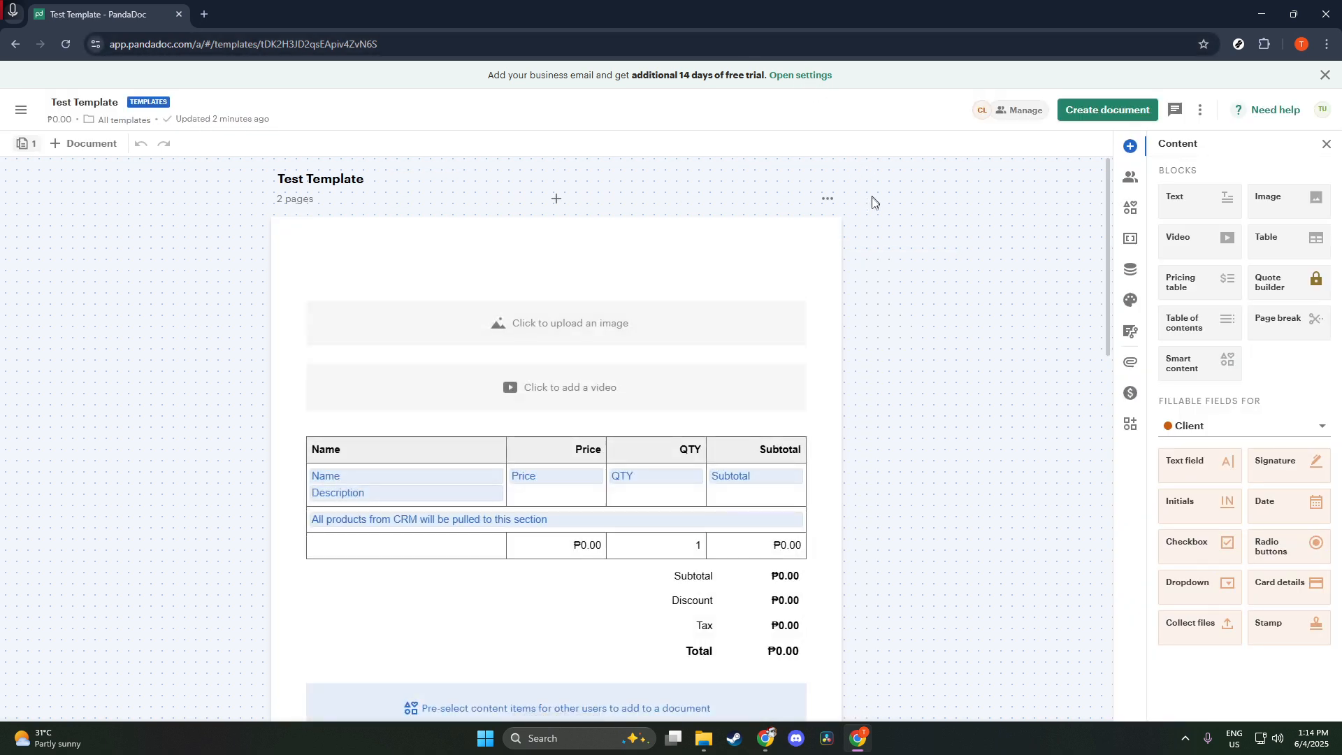
pyautogui.click(691, 292)
pyautogui.click(691, 284)
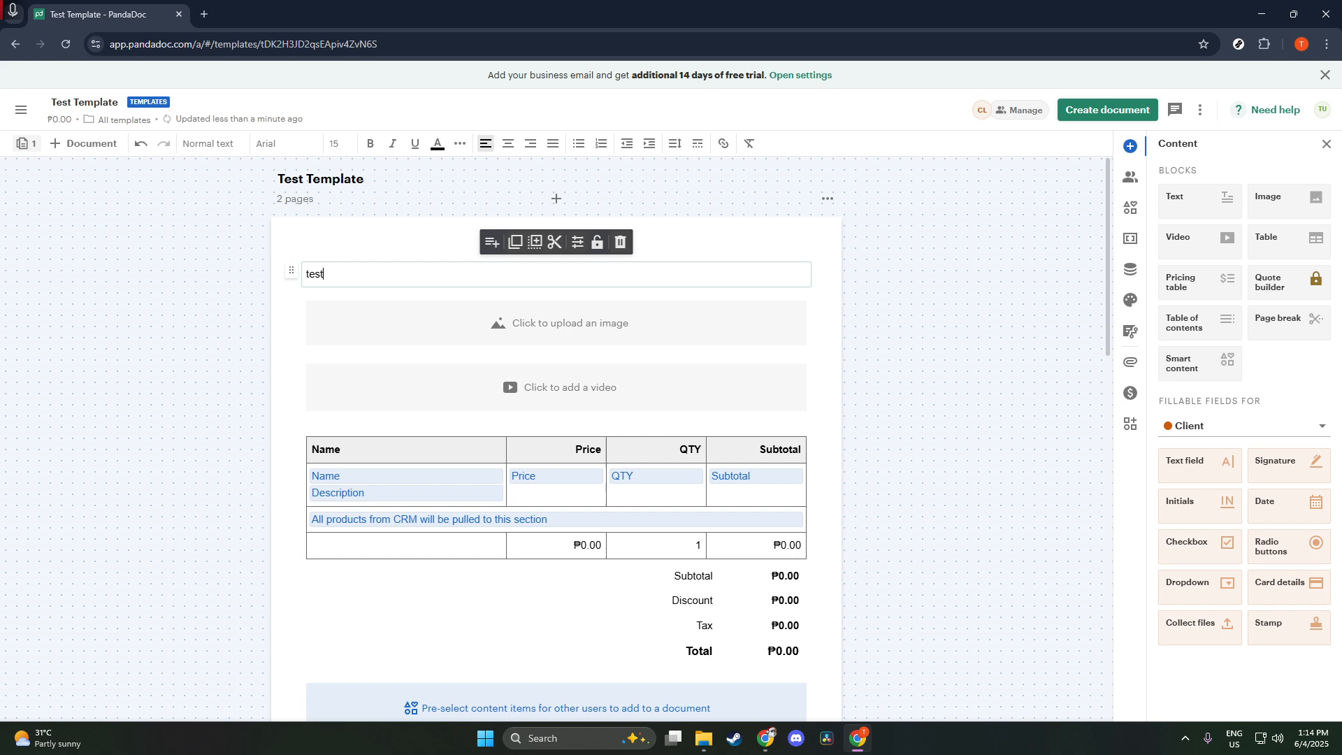
pyautogui.hotkey('ctrl', 'a')
pyautogui.press('BackSpace')
pyautogui.click(941, 321)
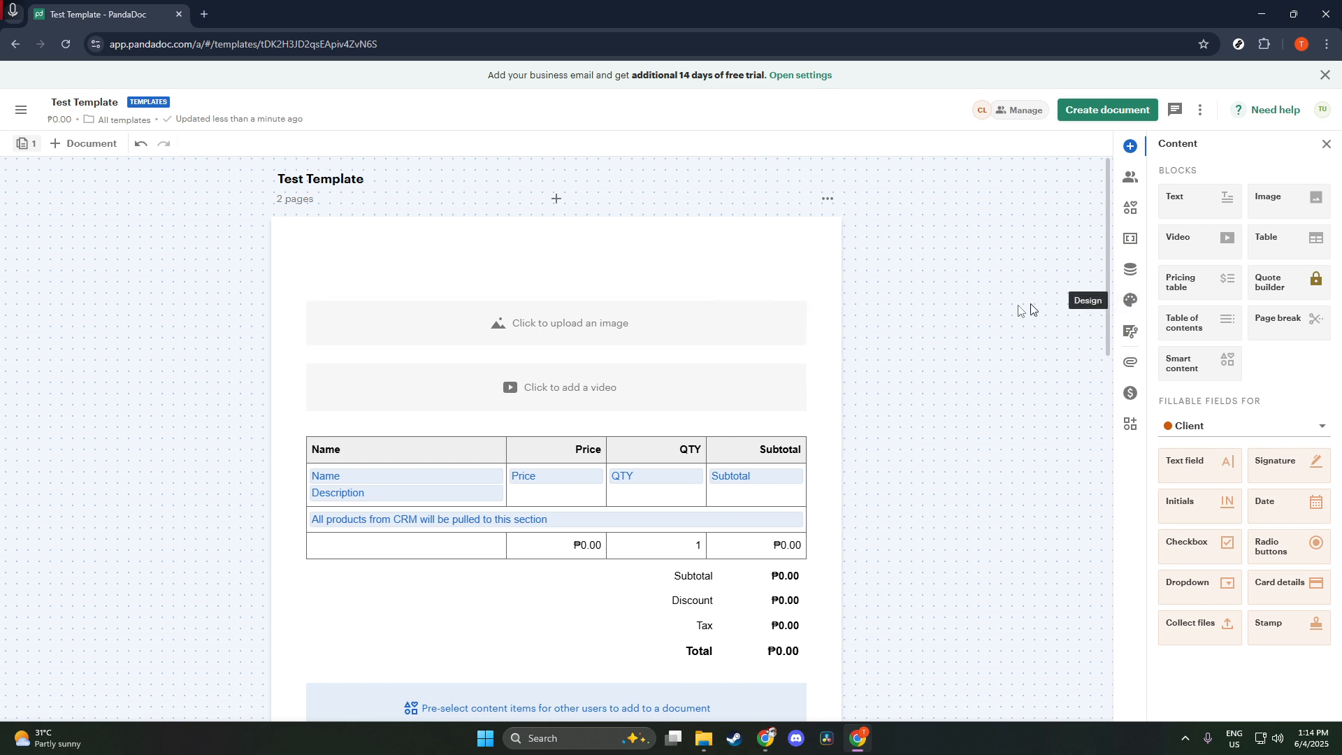
# Add a Signature field for the Client role and place it over the start of the quote block on the first page.
pyautogui.scroll(-3, 786, 343)
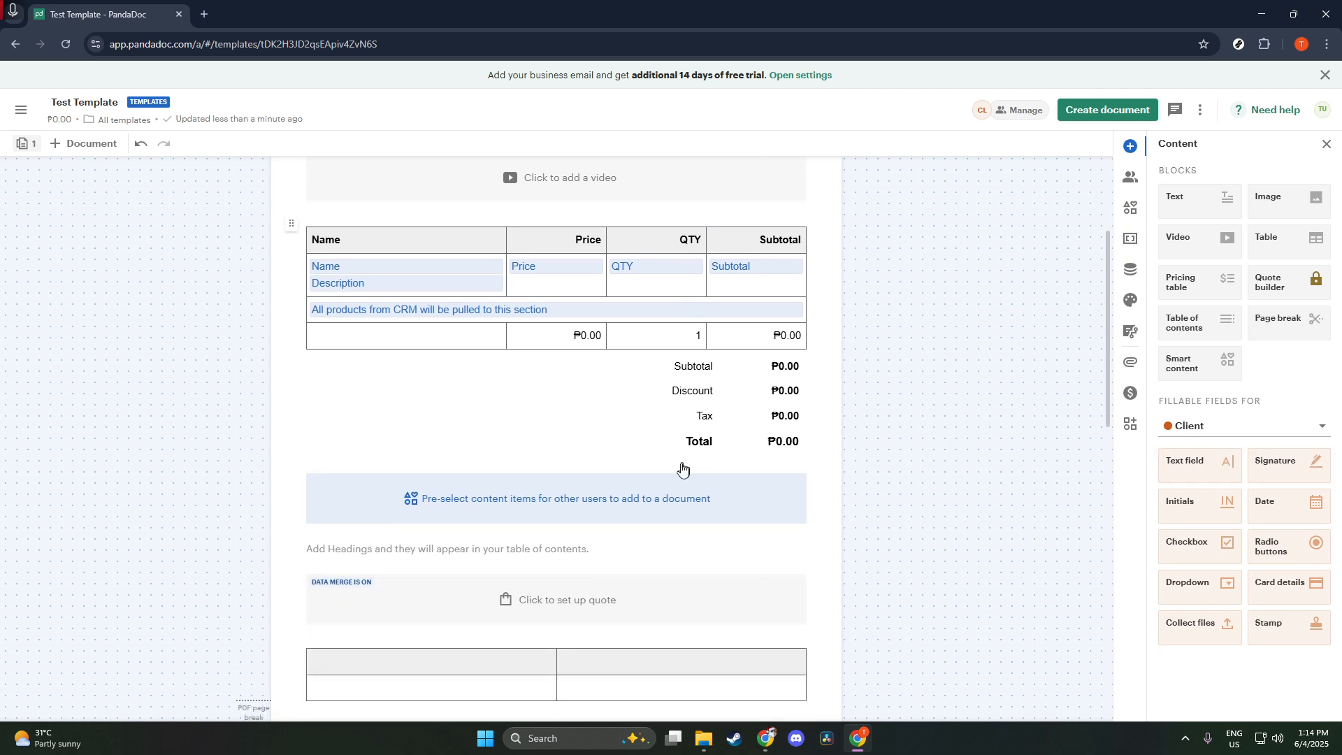
pyautogui.scroll(-3, 685, 465)
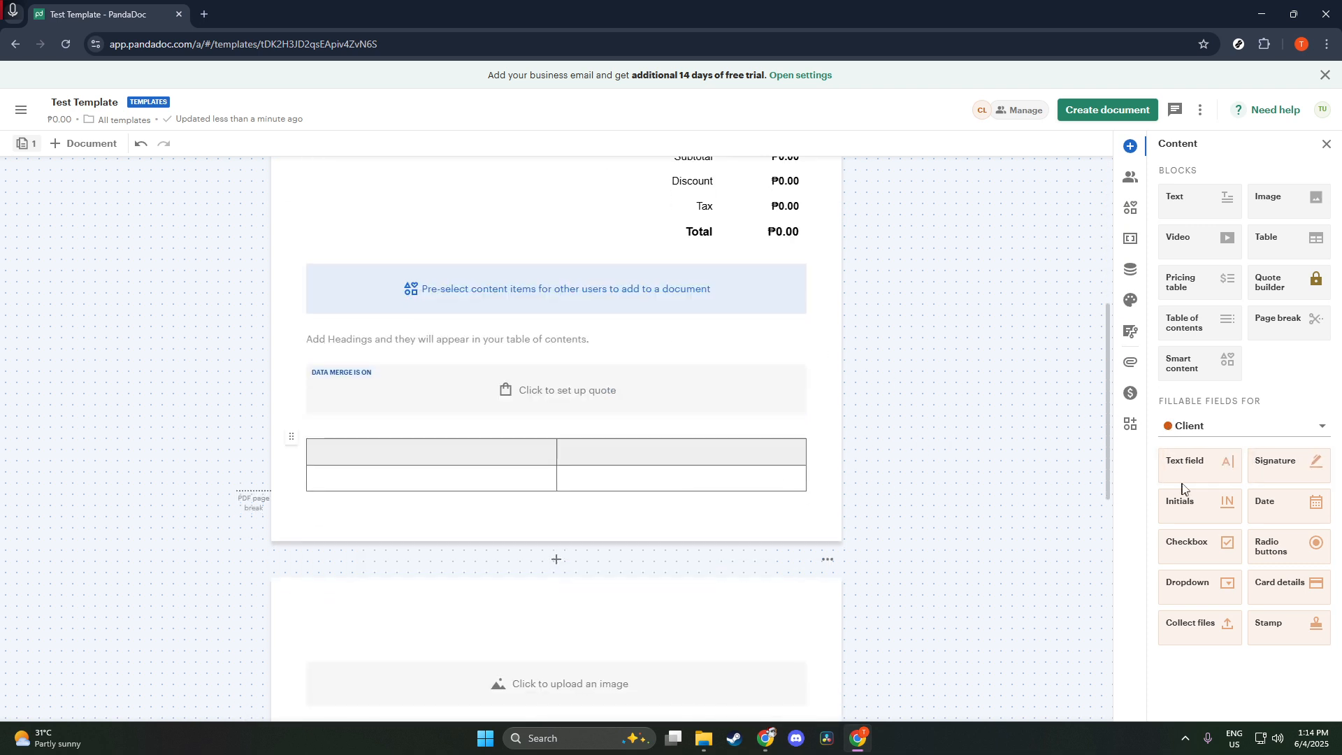
pyautogui.moveTo(1295, 467)
pyautogui.mouseDown()
pyautogui.moveTo(600, 419)
pyautogui.moveTo(551, 234)
pyautogui.mouseUp()
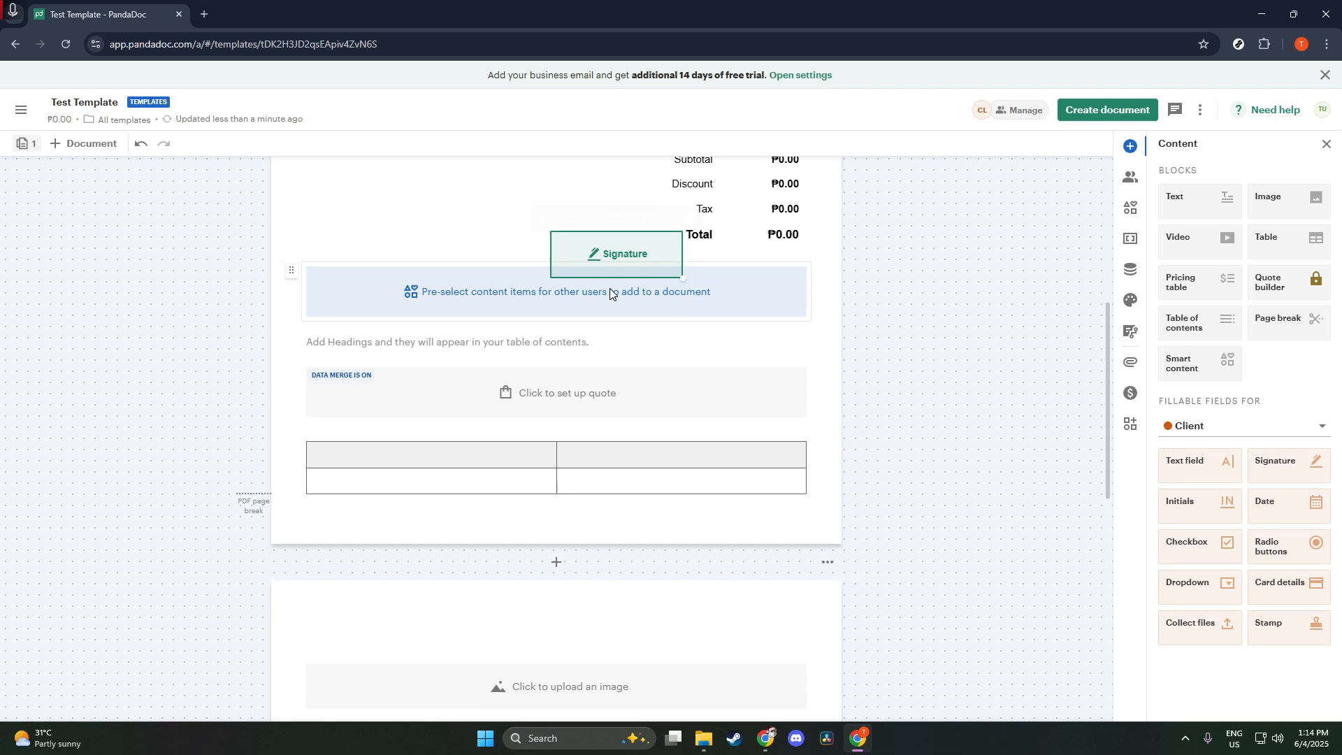
pyautogui.scroll(3, 610, 288)
pyautogui.click(620, 467)
pyautogui.moveTo(620, 469)
pyautogui.mouseDown()
pyautogui.moveTo(483, 526)
pyautogui.moveTo(383, 606)
pyautogui.mouseUp()
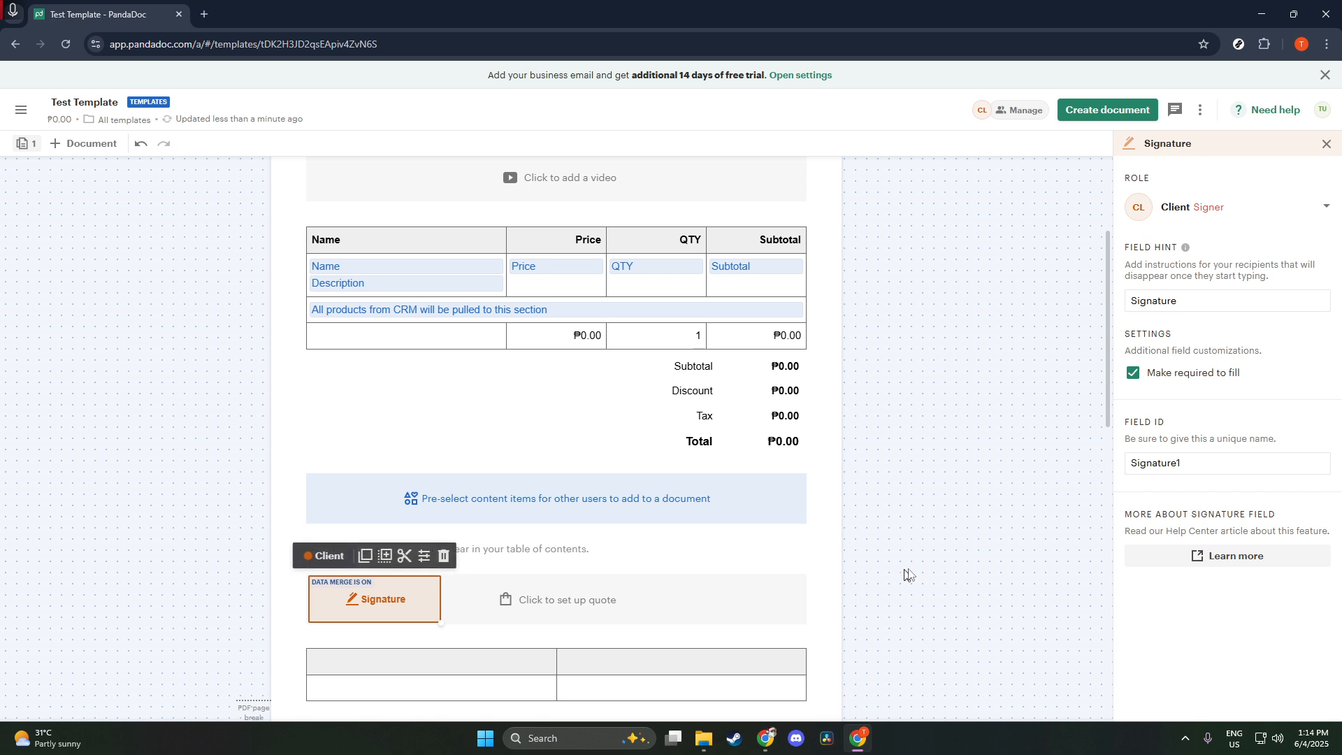
pyautogui.click(932, 568)
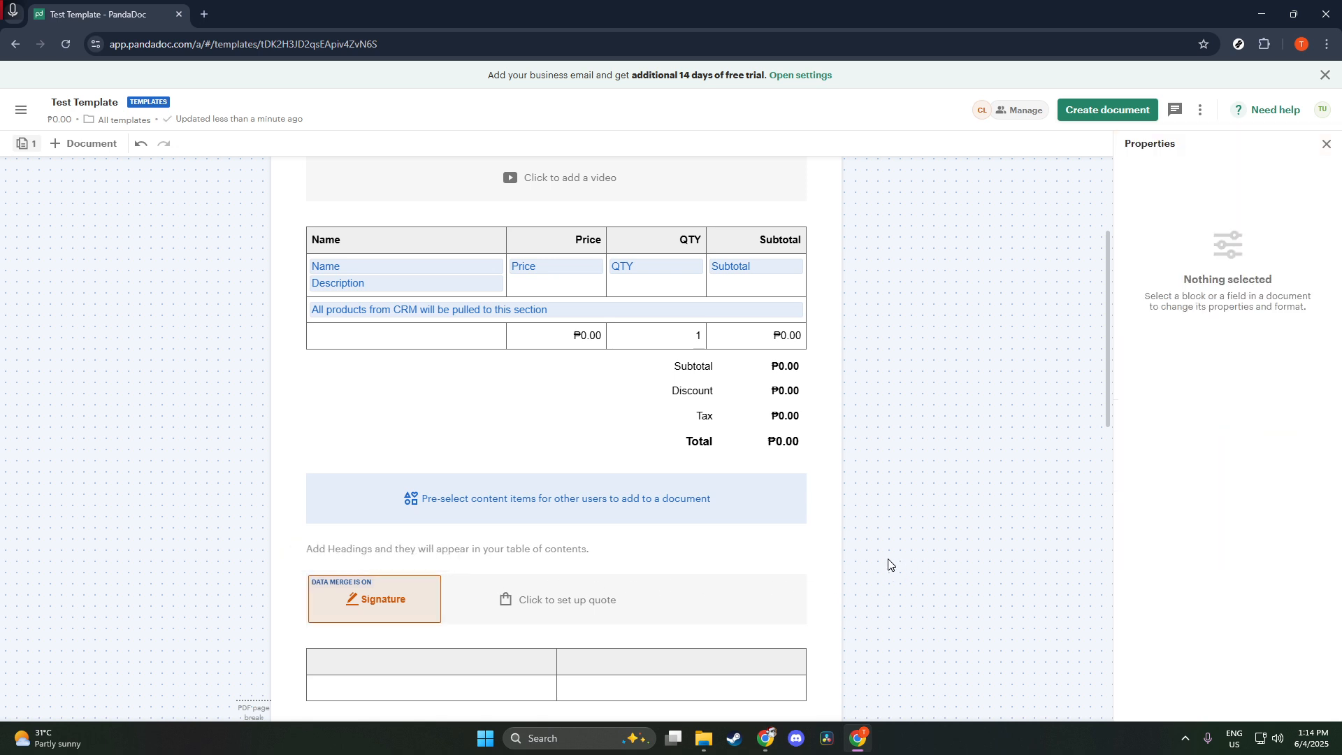
pyautogui.click(1325, 146)
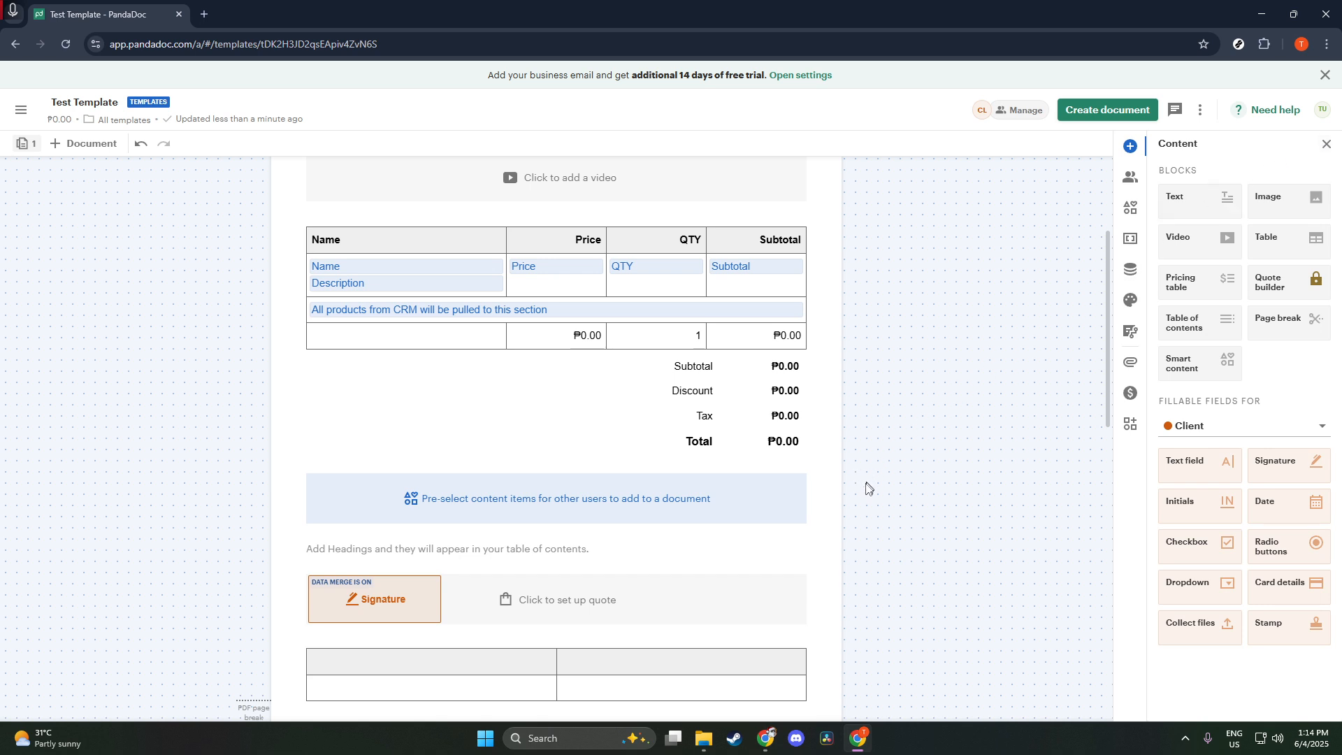
# Review the template's roles and recipient permissions, and look at the content library highlights.
pyautogui.scroll(3, 842, 510)
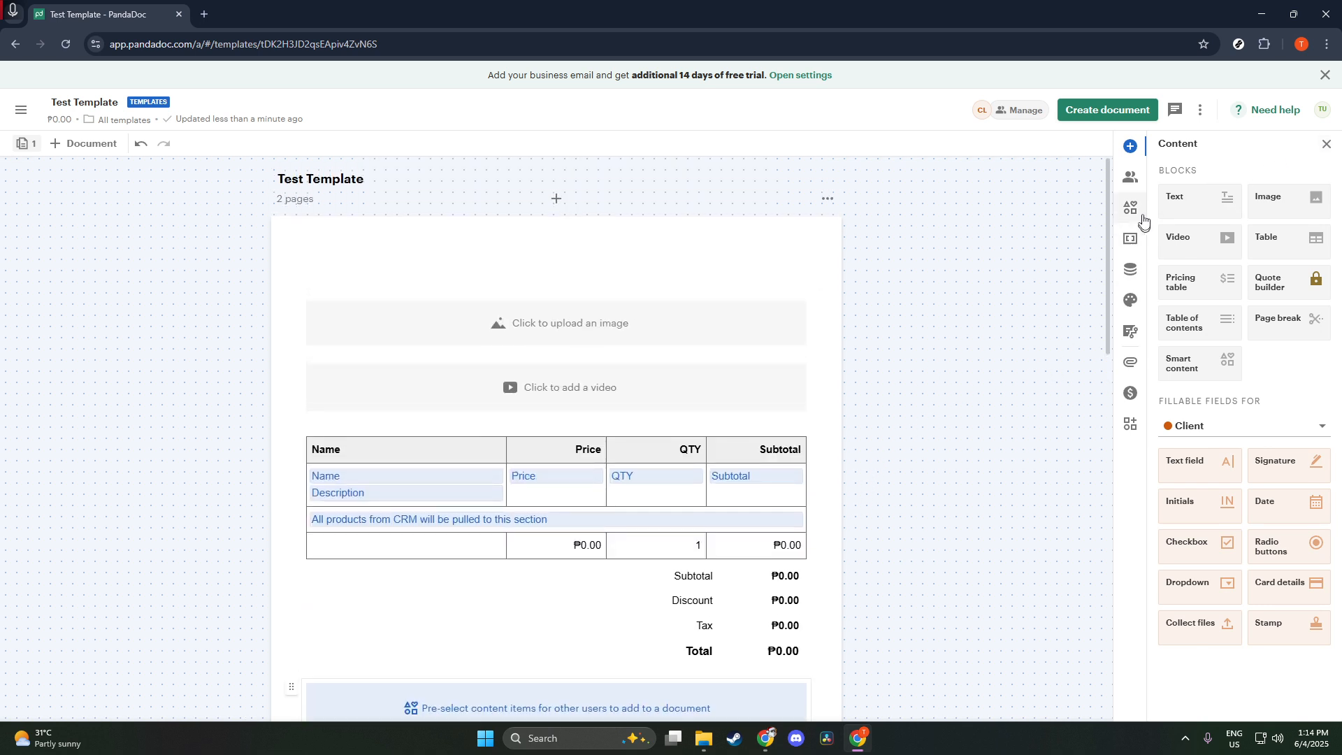
pyautogui.click(1139, 180)
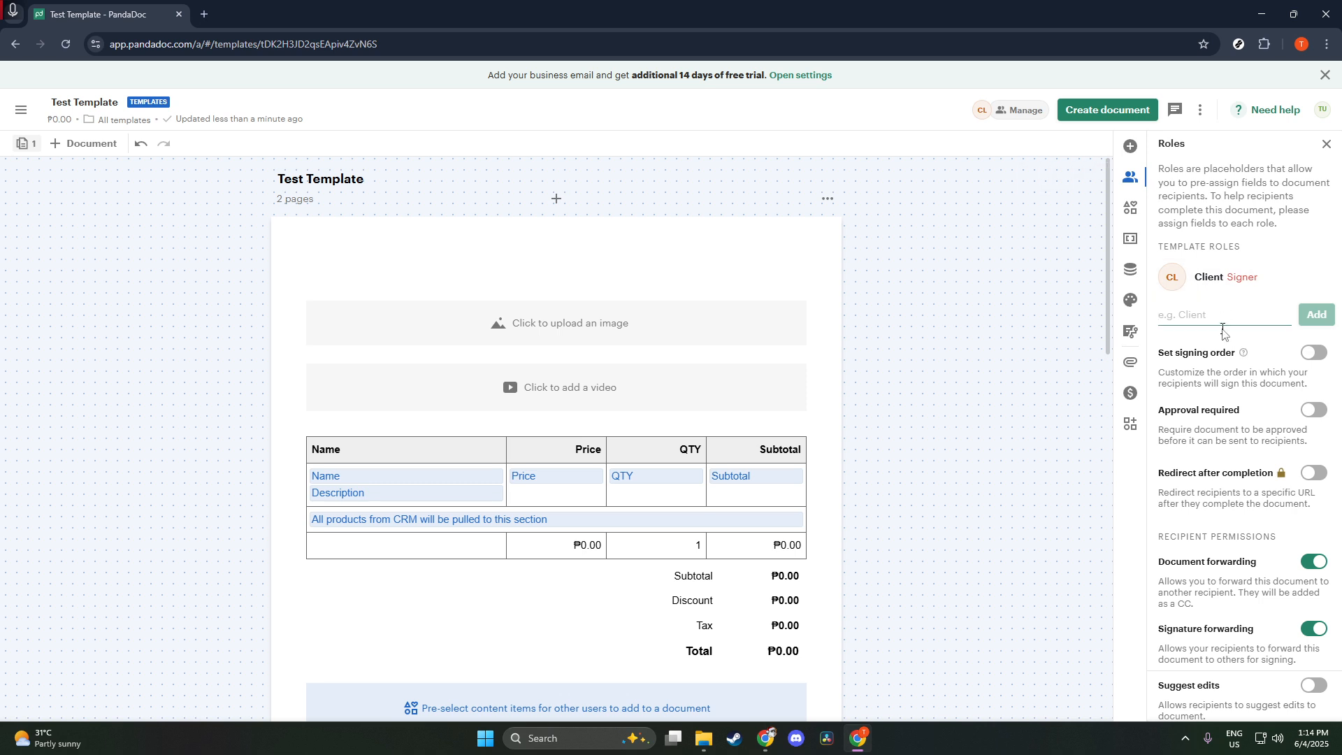
pyautogui.scroll(-3, 1222, 333)
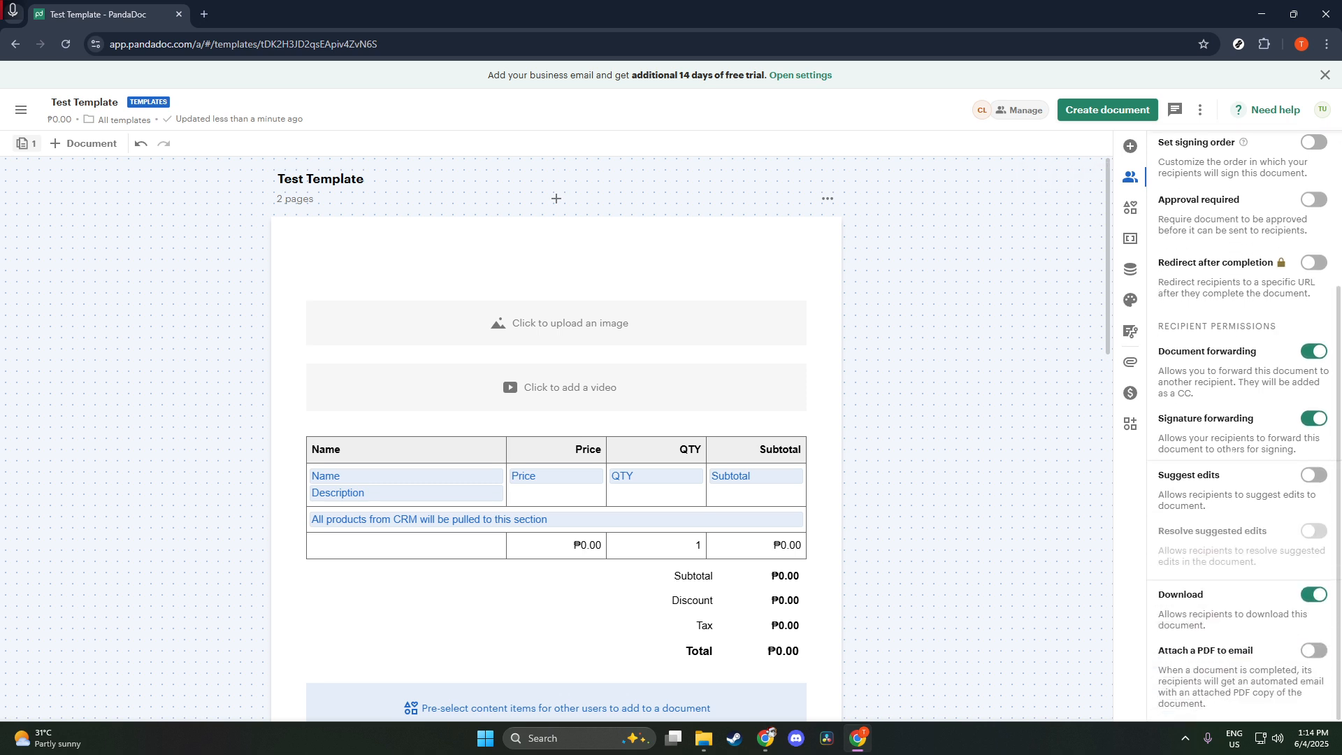
pyautogui.scroll(3, 1245, 425)
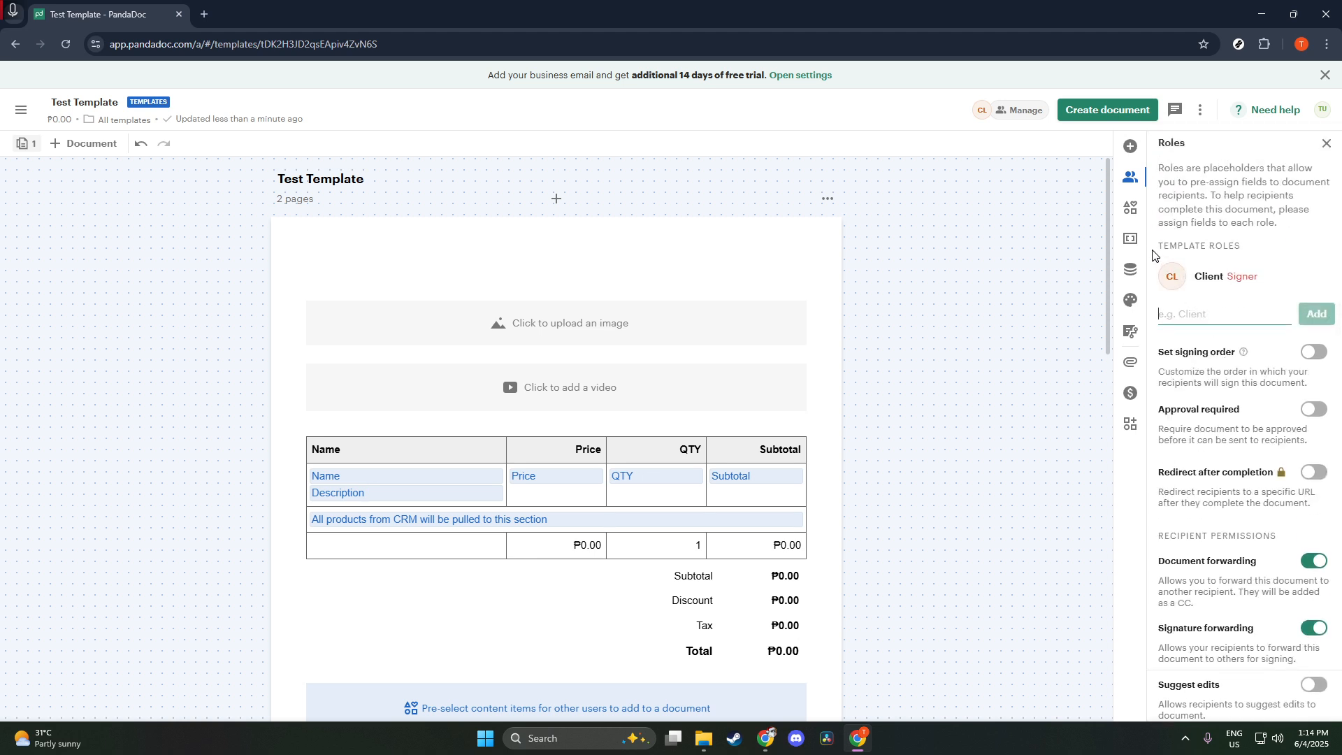
pyautogui.click(1130, 208)
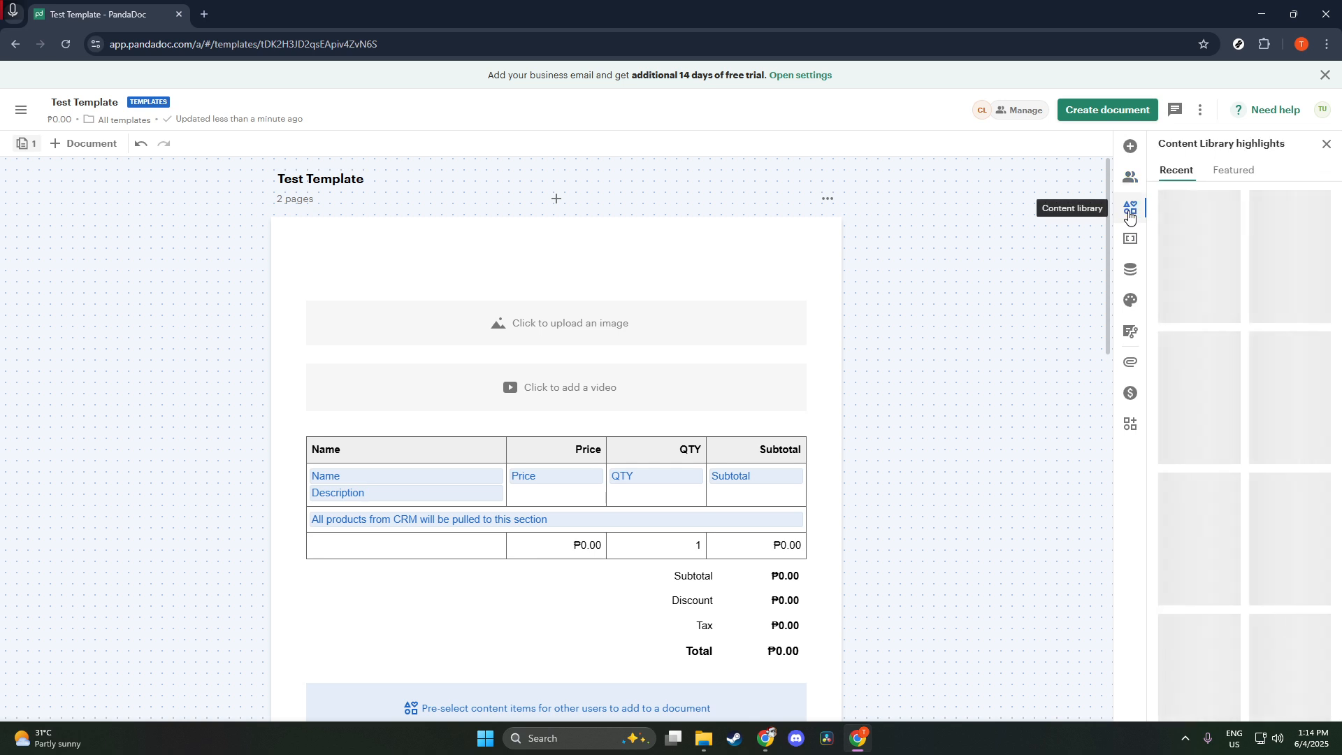
# Insert the [Client.FirstName] variable into the empty text block above the image placeholder on the first page.
pyautogui.click(1129, 245)
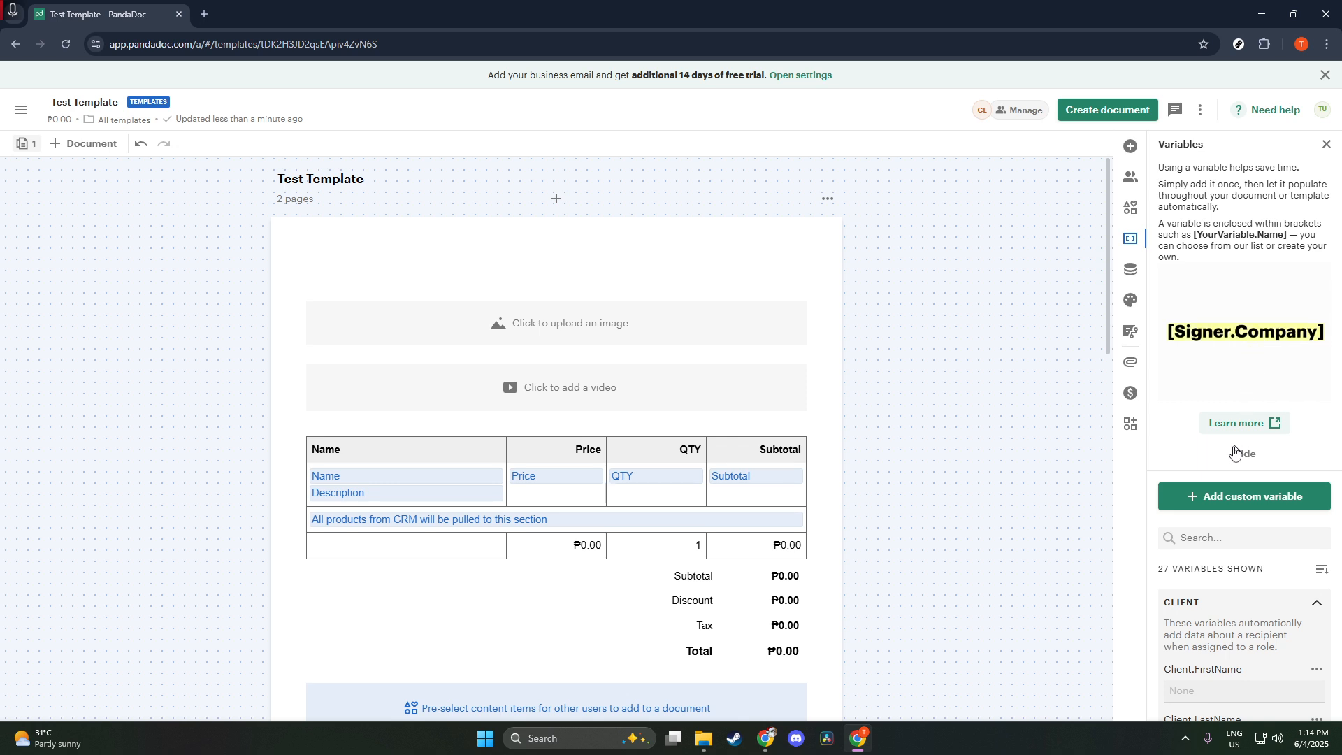
pyautogui.scroll(-2, 1236, 461)
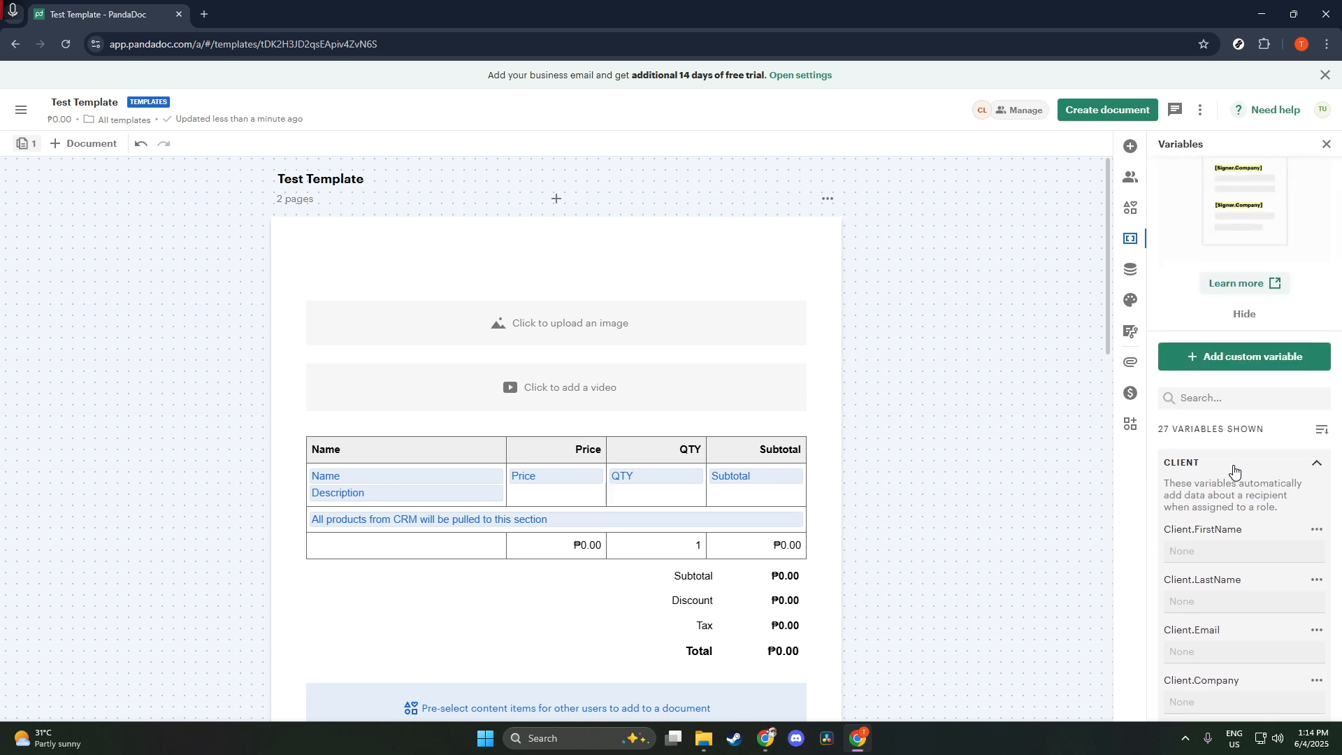
pyautogui.scroll(-1, 1235, 468)
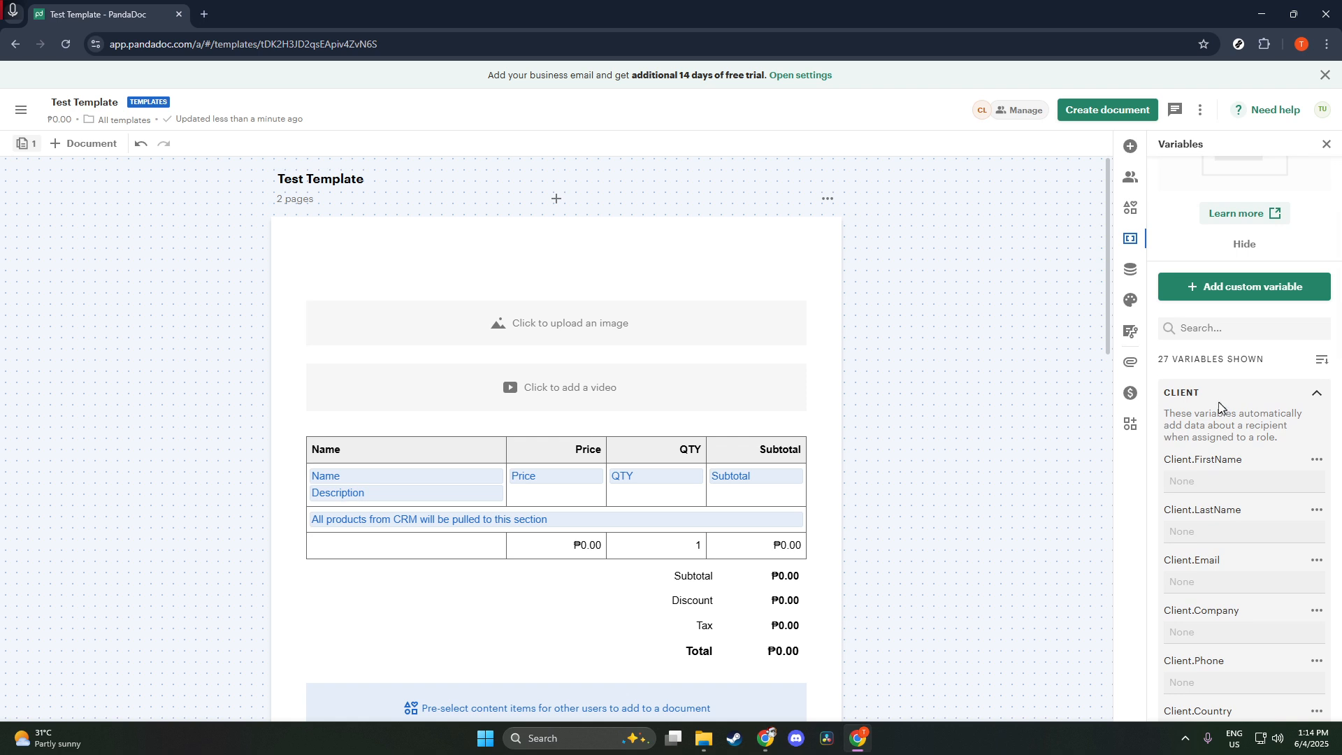
pyautogui.moveTo(1238, 469)
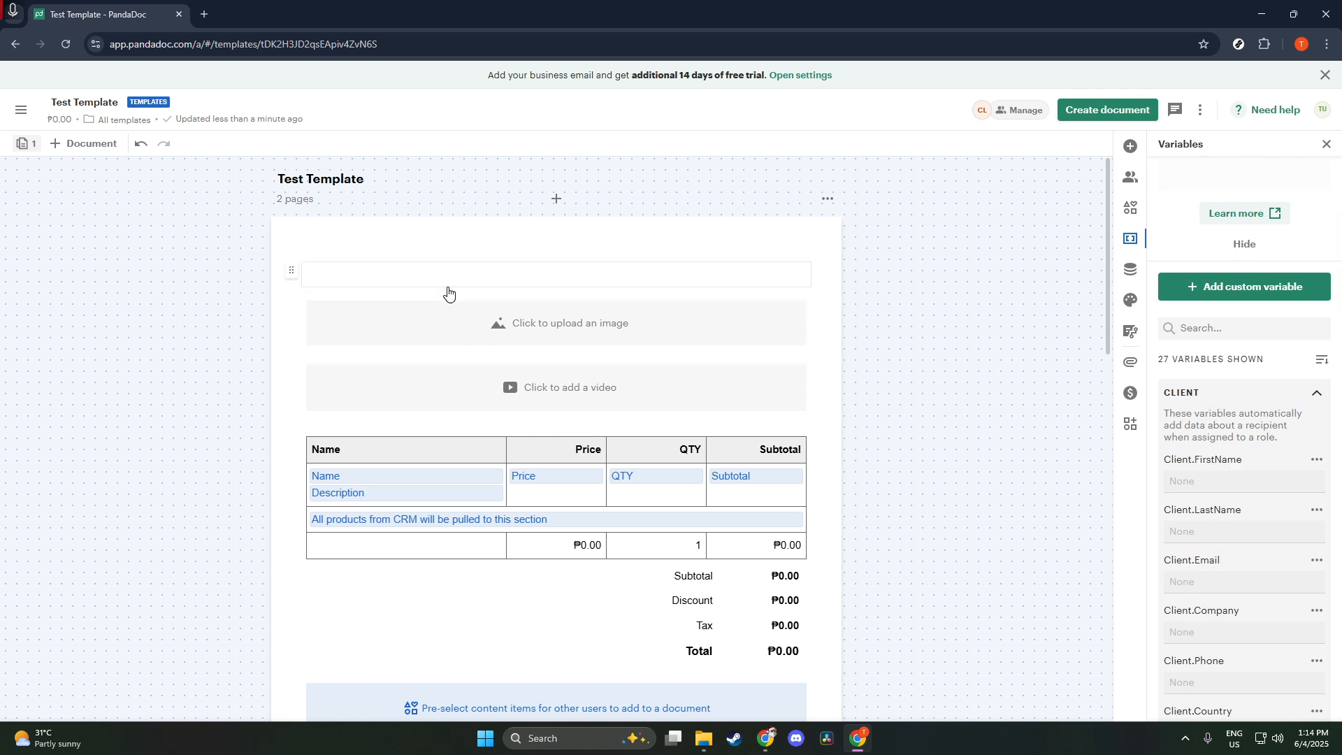
pyautogui.click(444, 281)
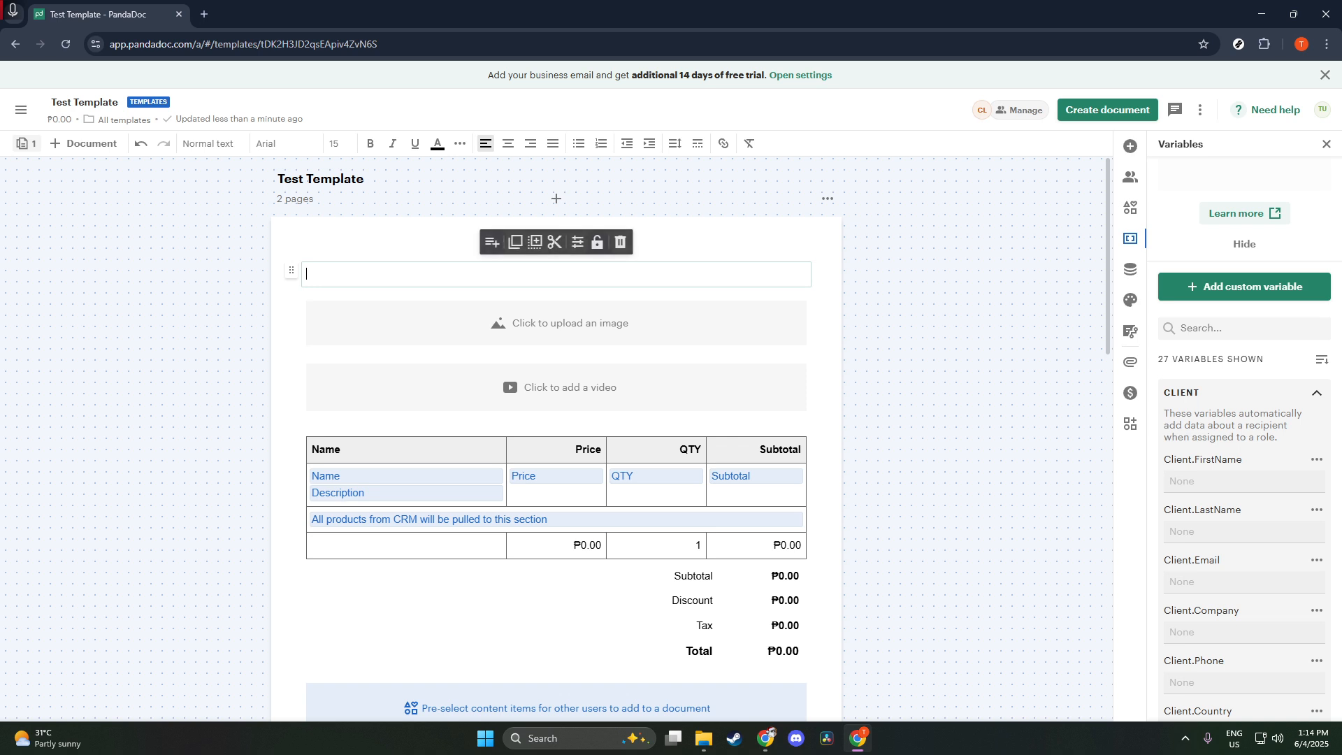
pyautogui.write('[Client.FirstName]')
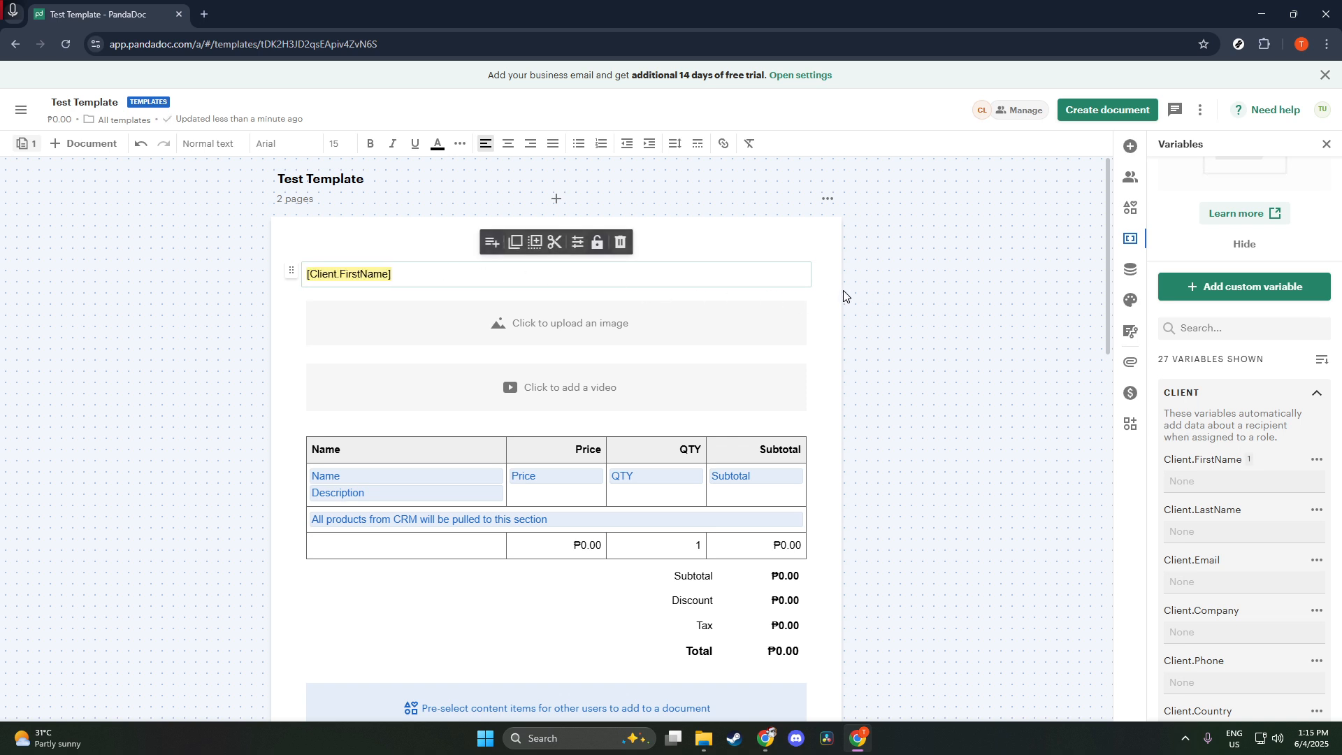
pyautogui.click(843, 291)
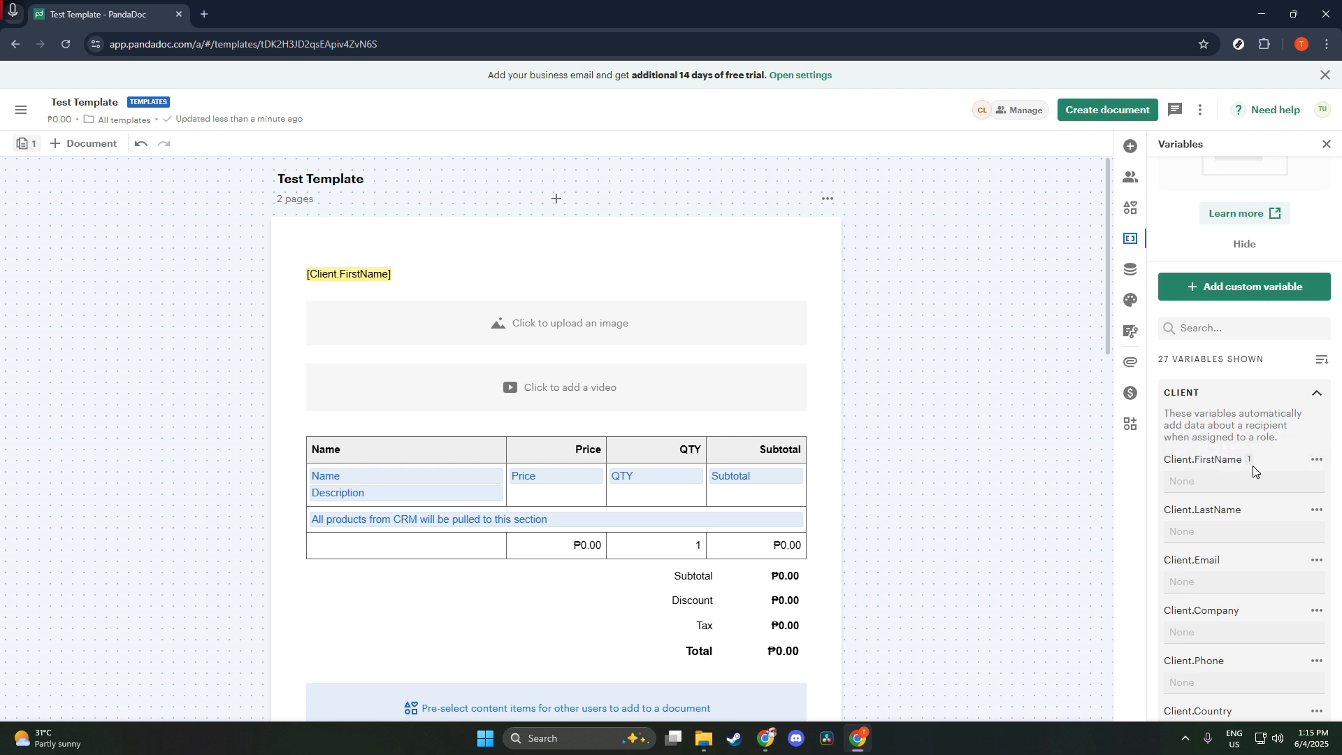
# Examine the remaining template variables, show the page thumbnails and review the first page's layout.
pyautogui.scroll(-3, 1248, 515)
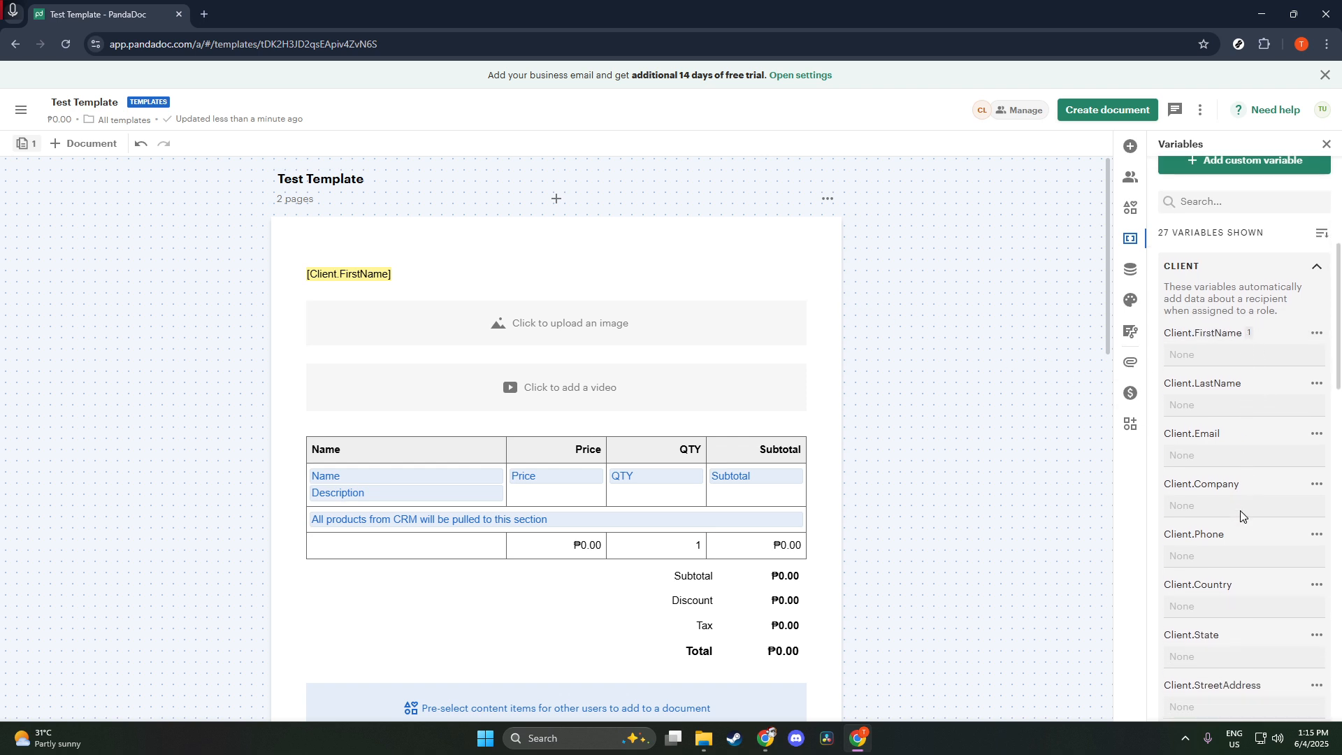
pyautogui.scroll(-3, 1244, 496)
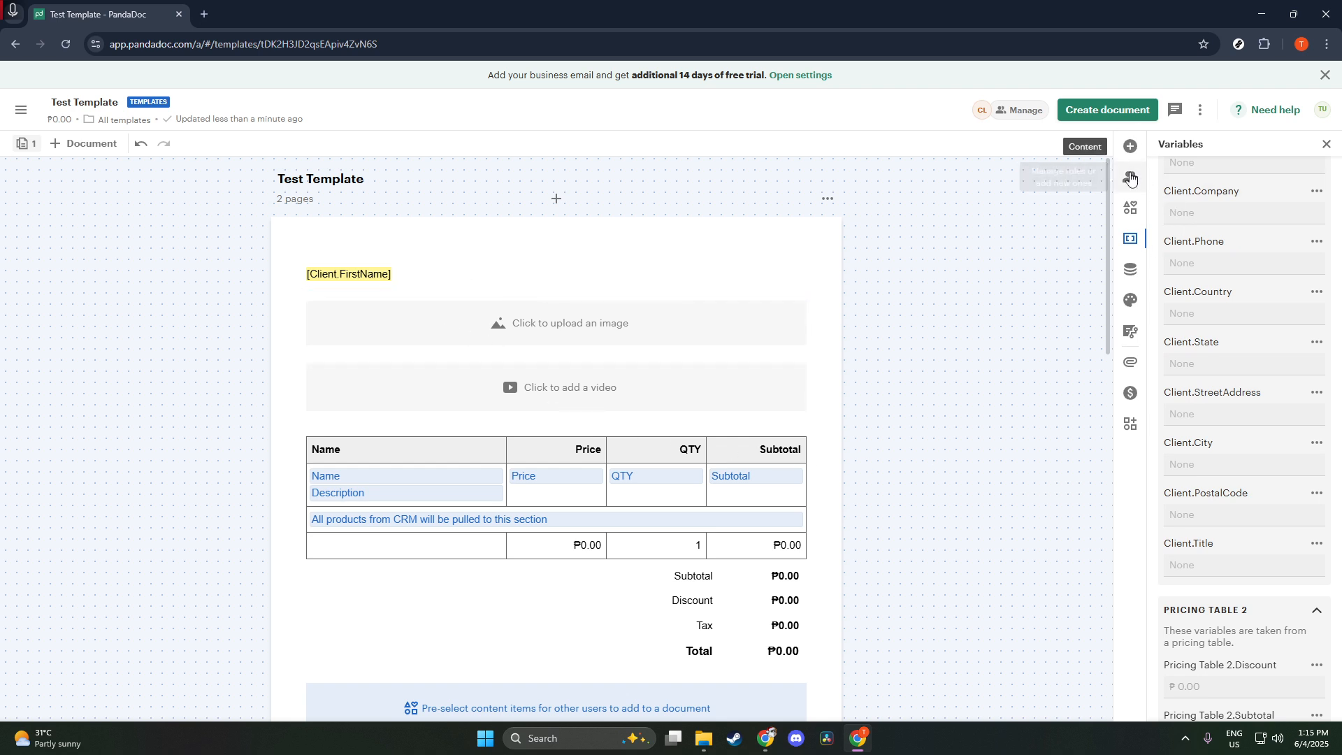
pyautogui.click(24, 144)
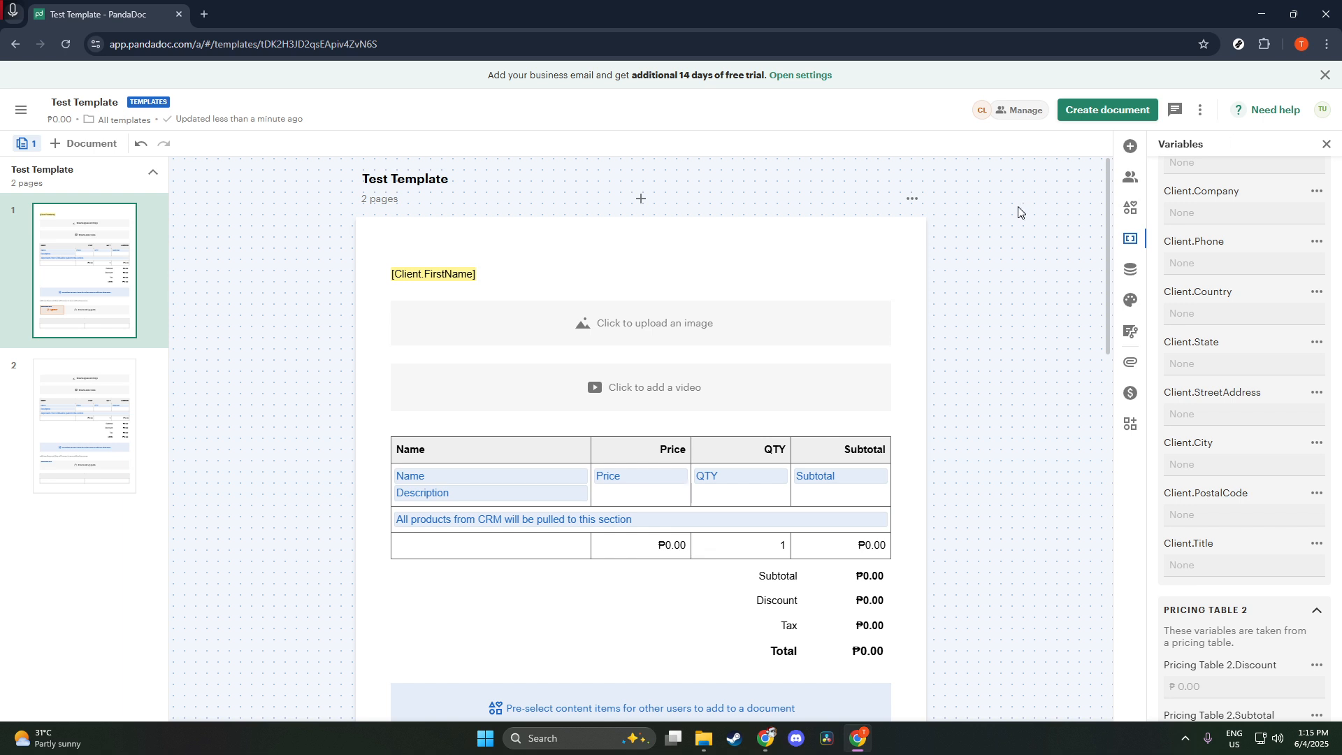
pyautogui.scroll(-4, 1018, 212)
pyautogui.scroll(-2, 996, 269)
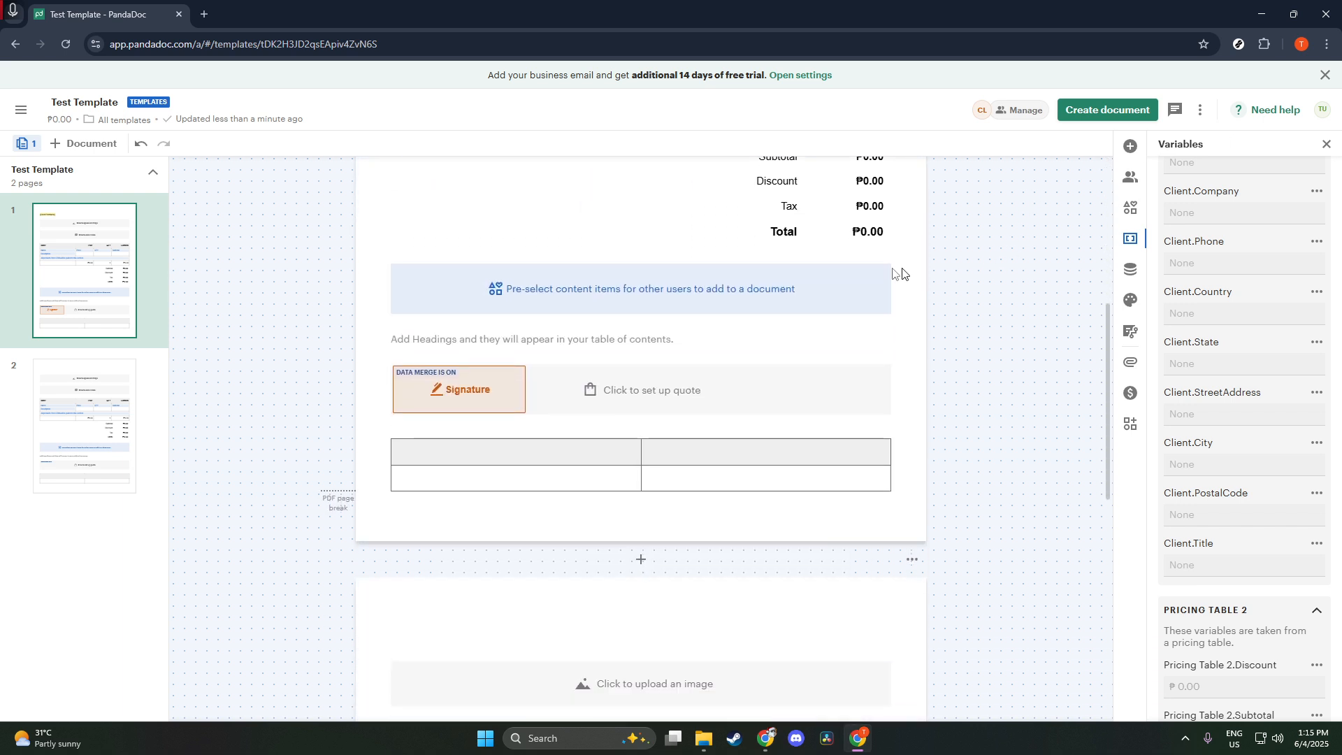
# Return to the home dashboard and reopen Test Template from the saved templates to check its variable and signature field.
pyautogui.click(21, 121)
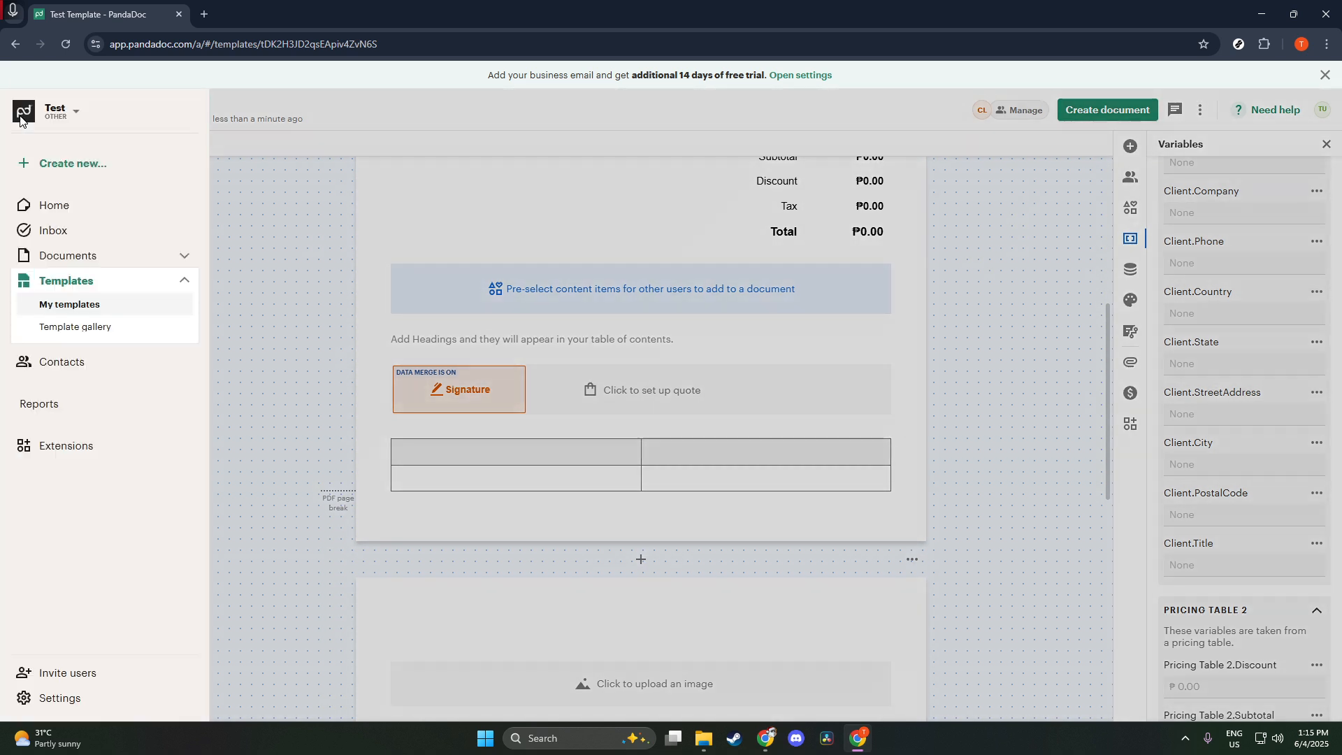
pyautogui.click(72, 208)
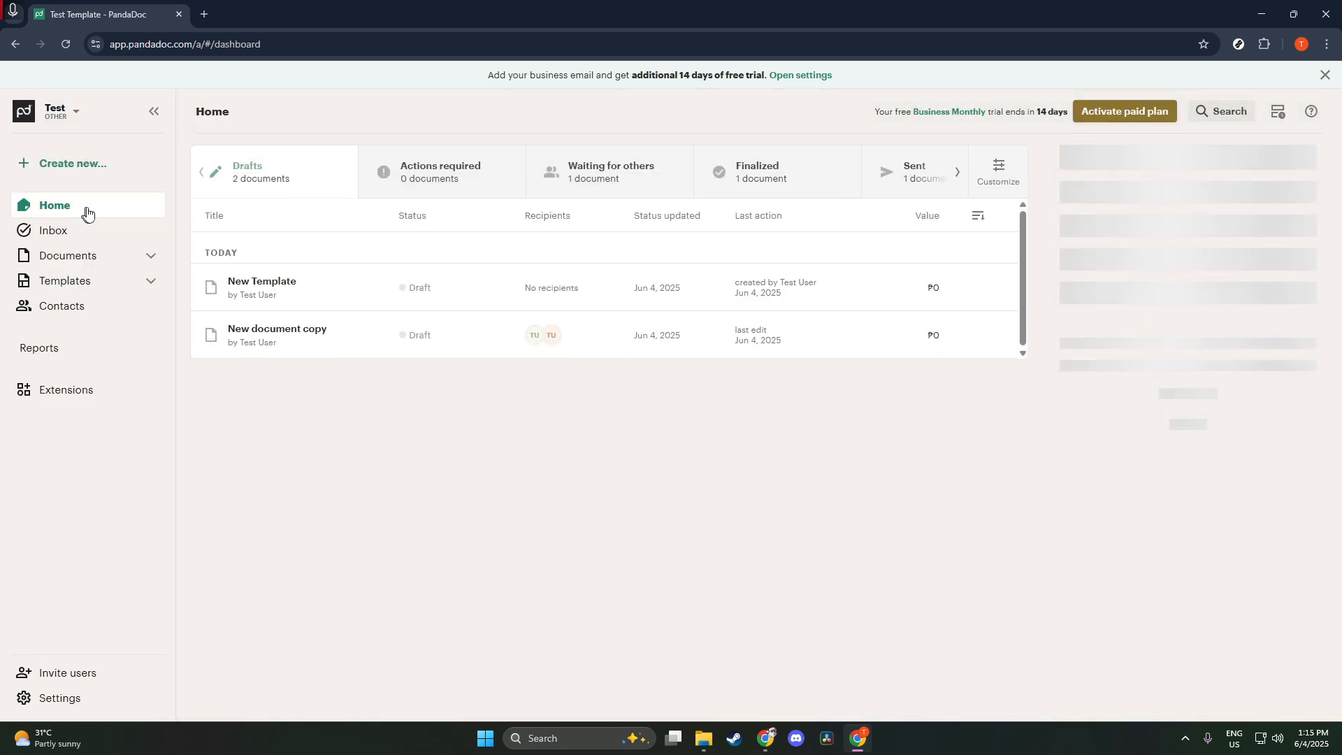
pyautogui.click(65, 283)
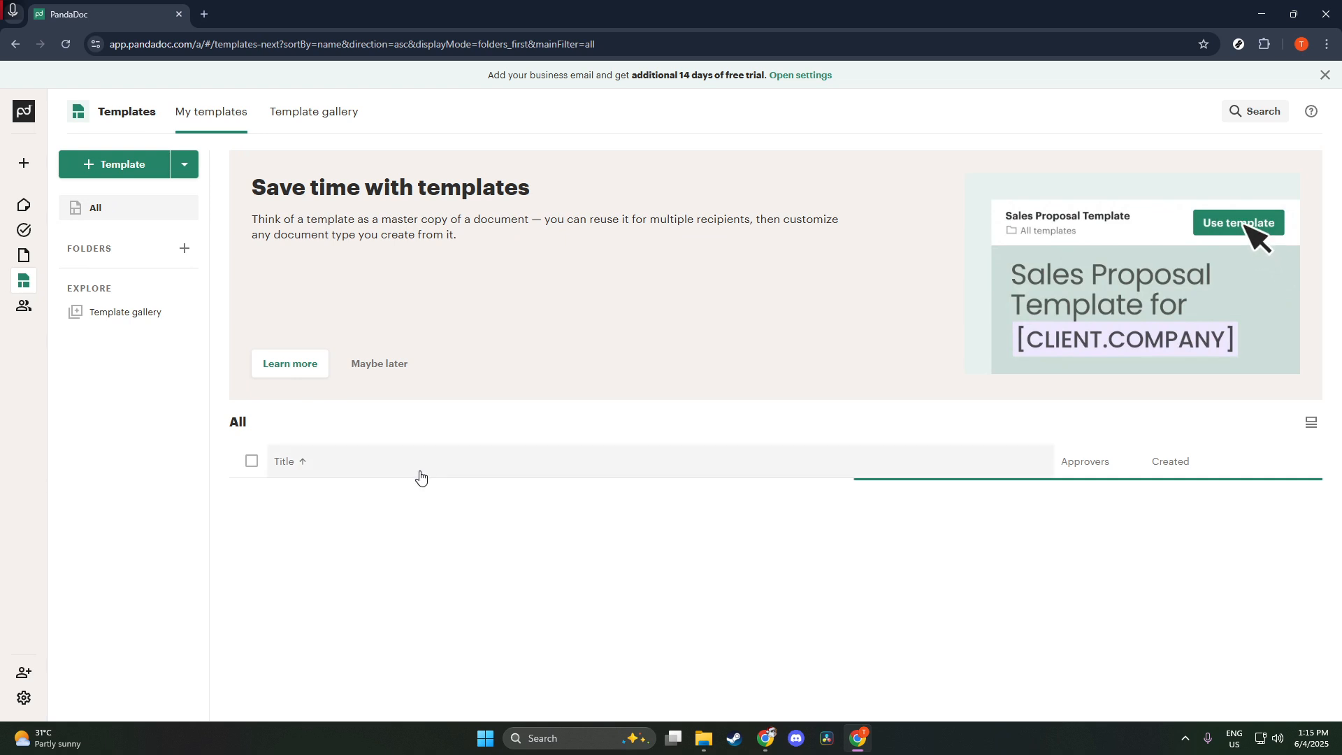
pyautogui.scroll(-1, 442, 510)
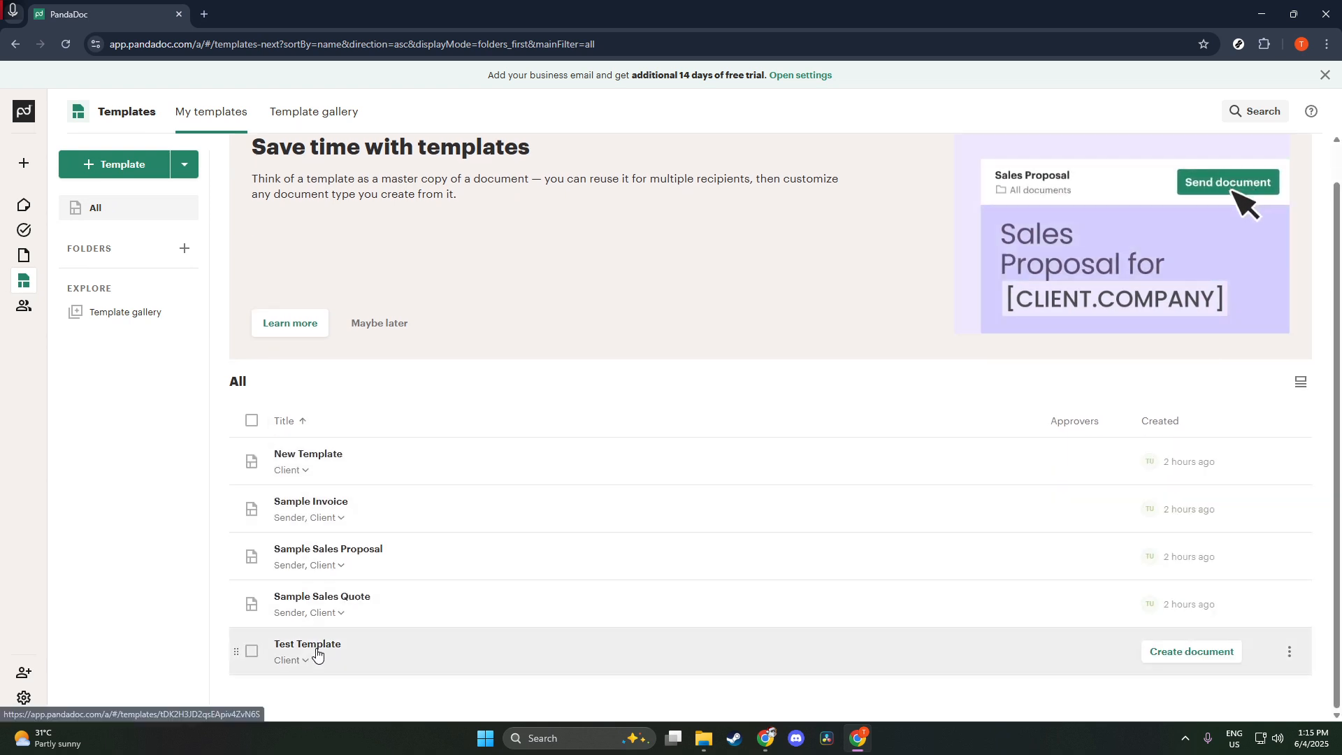
pyautogui.click(316, 653)
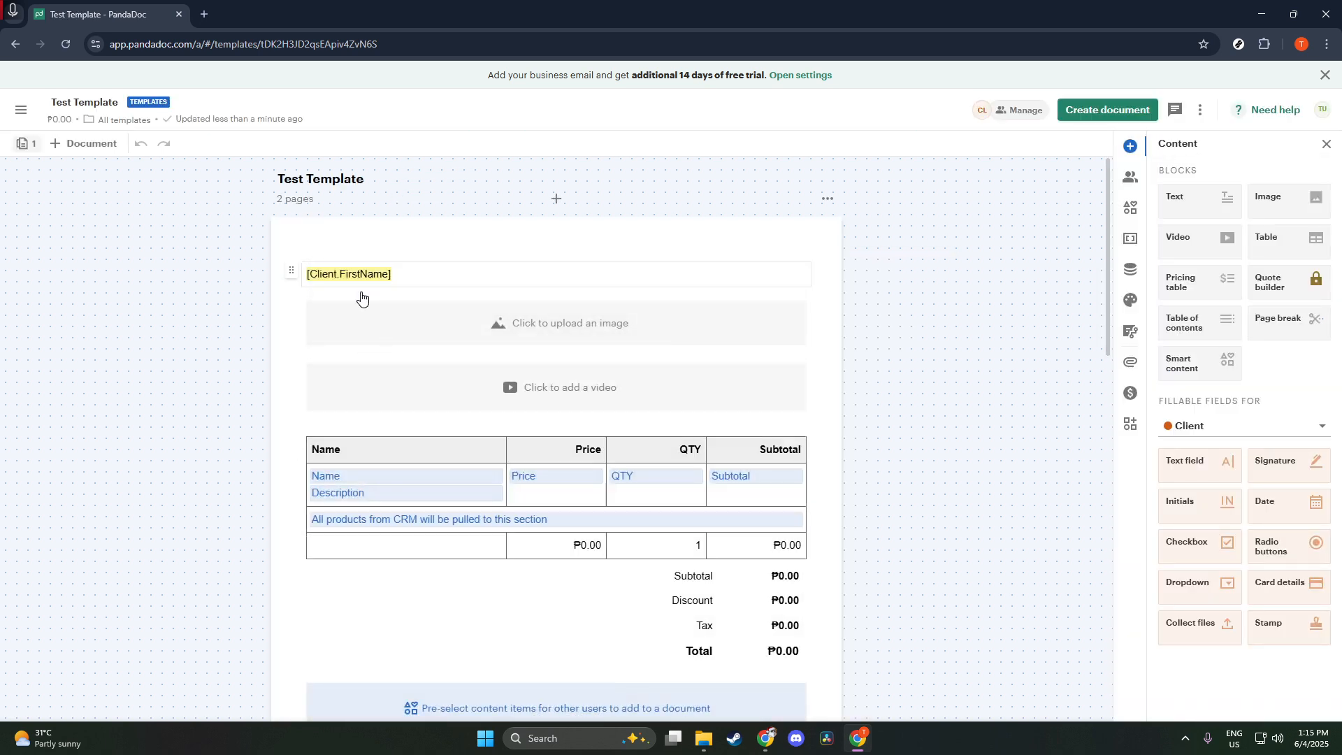
pyautogui.scroll(-5, 353, 455)
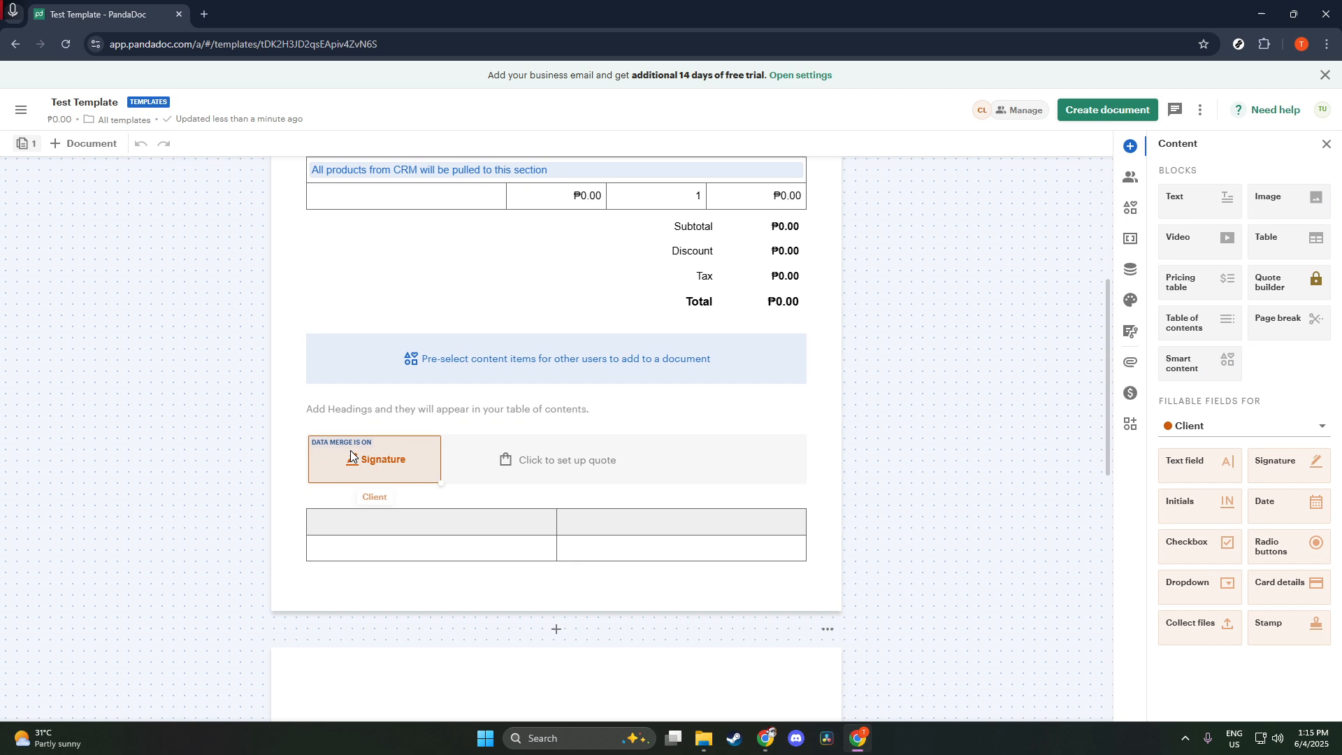
pyautogui.scroll(3, 260, 425)
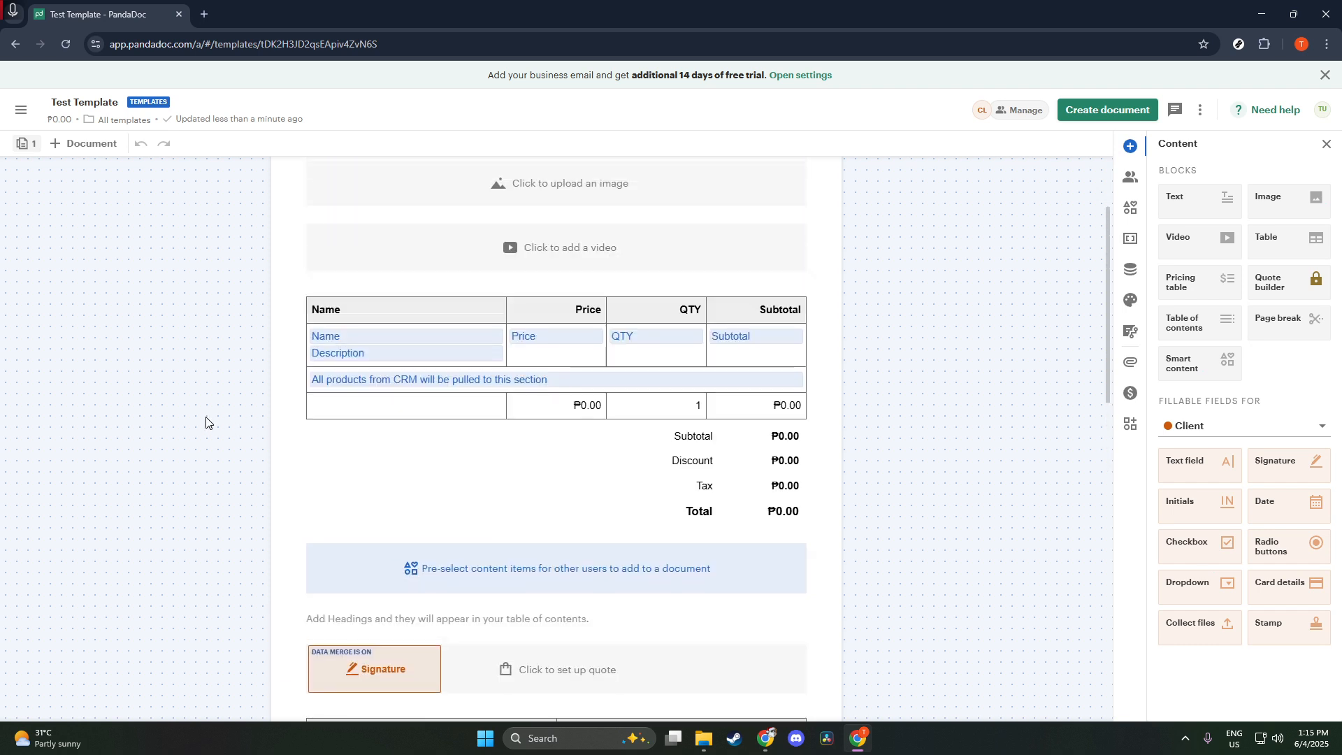